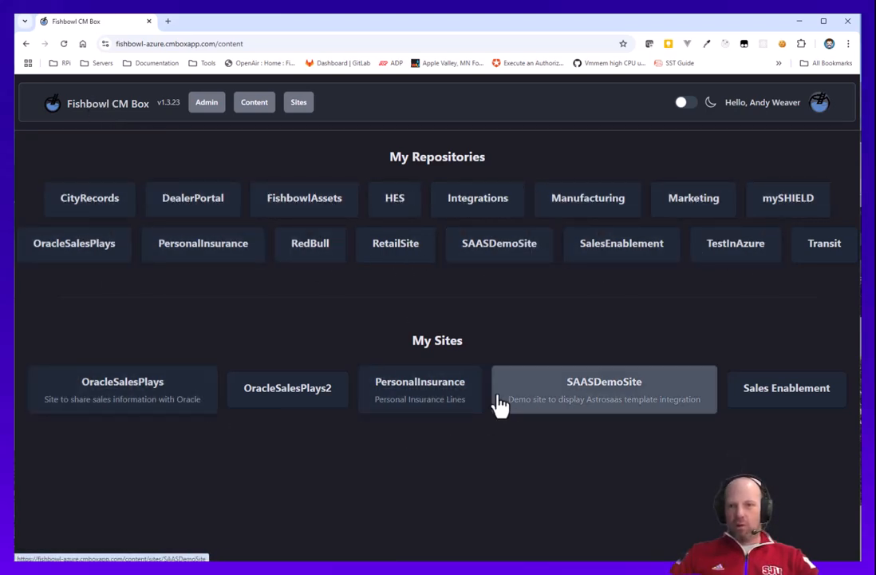
Create a new repository config named PortalNews from the admin repositories list.
{"action": "left_click", "coordinate": [206, 104]}
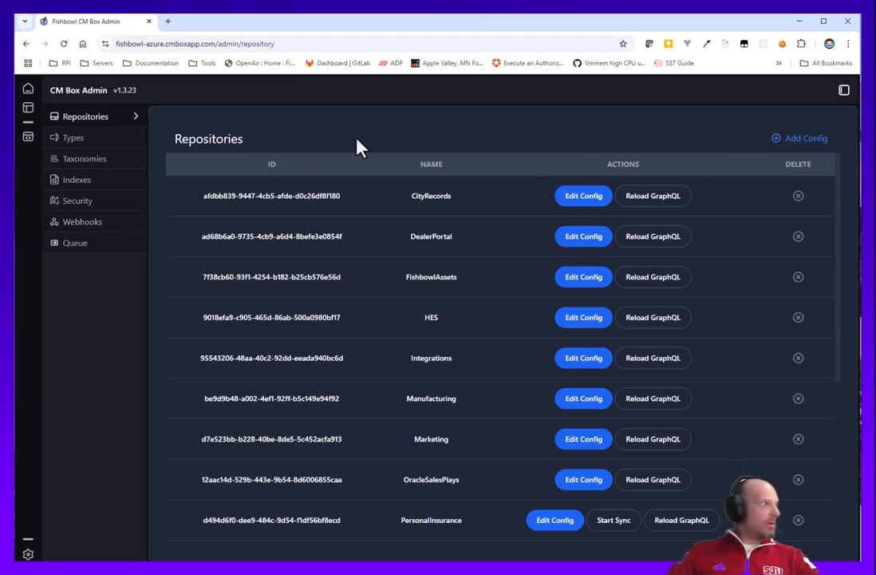
{"action": "left_click", "coordinate": [791, 152]}
{"action": "left_click", "coordinate": [330, 334]}
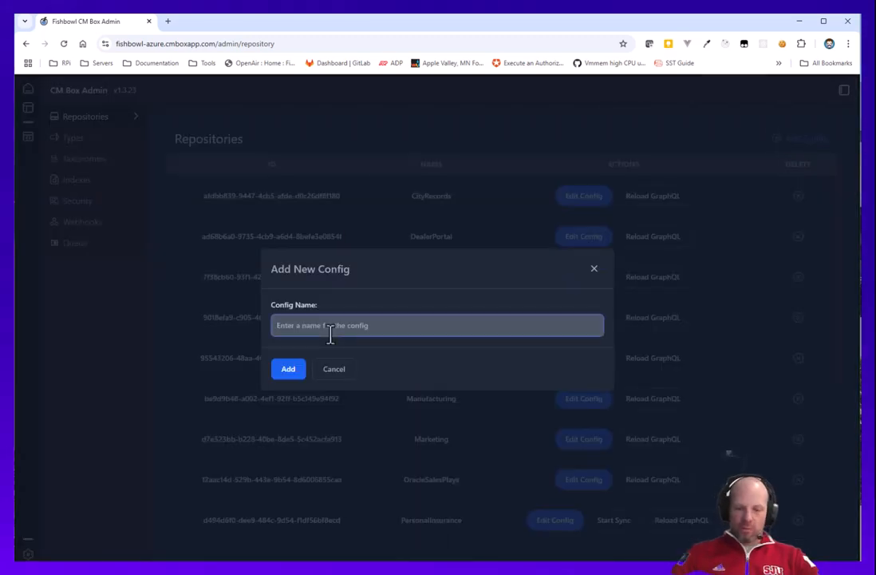
{"action": "type", "text": "PortalNews"}
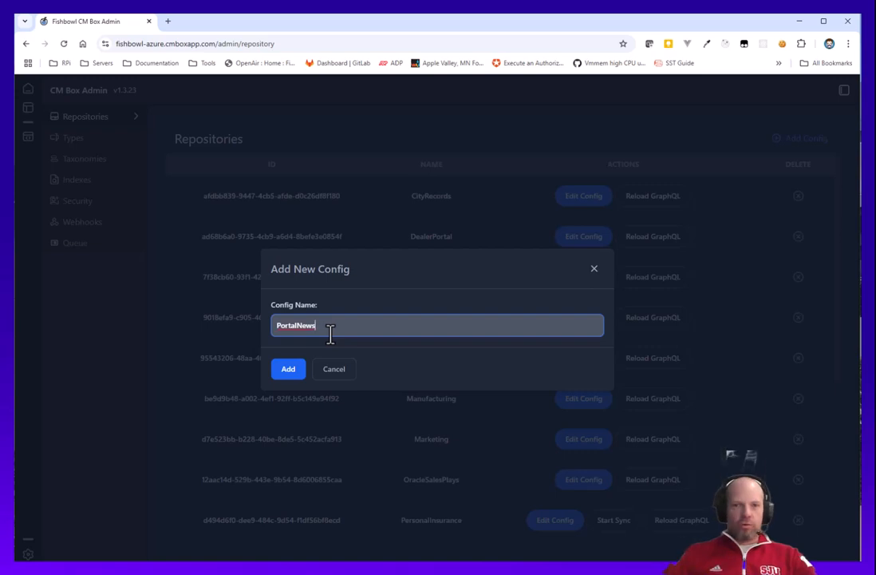
{"action": "left_click", "coordinate": [287, 373]}
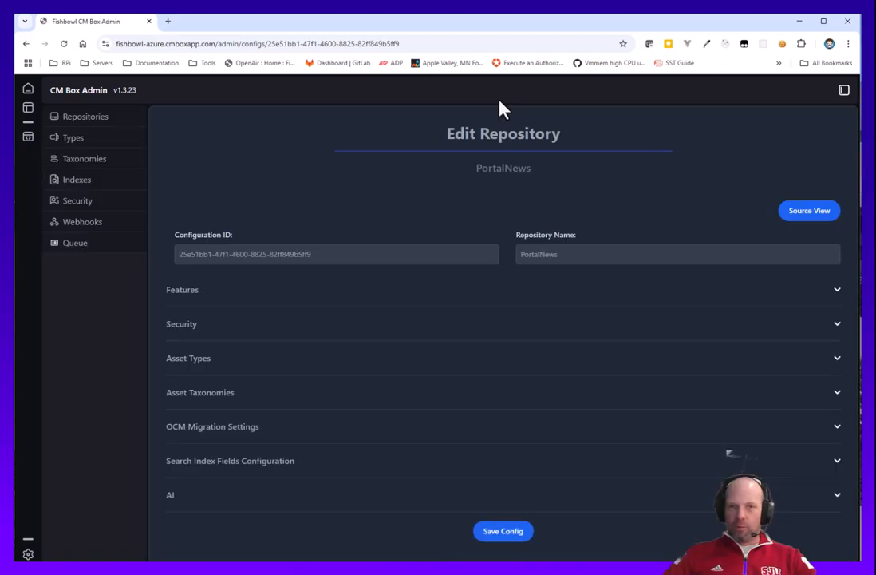
Save the new config and expand its OCM Migration Settings to reach the connection fields.
{"action": "left_click", "coordinate": [505, 533]}
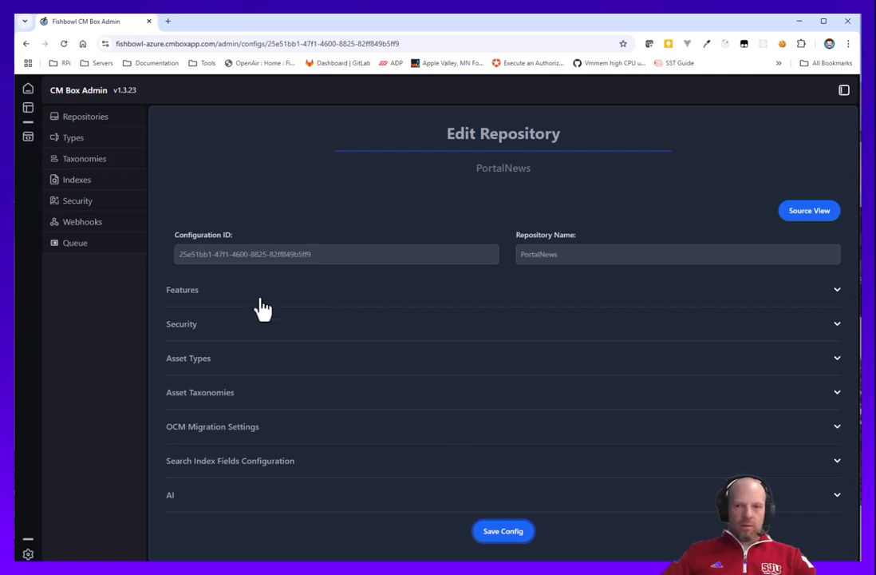
{"action": "left_click", "coordinate": [227, 431]}
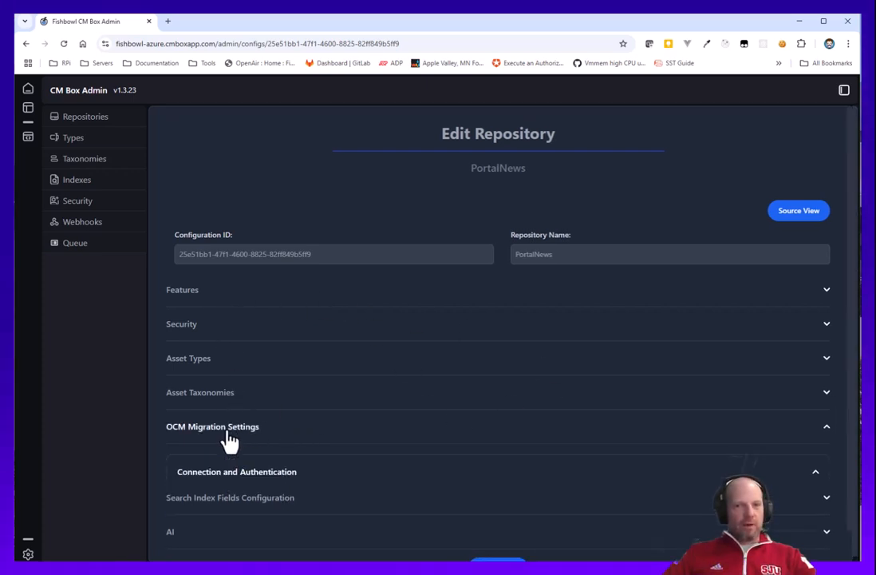
{"action": "scroll", "coordinate": [528, 332], "scroll_direction": "down", "scroll_amount": 1}
{"action": "scroll", "coordinate": [528, 332], "scroll_direction": "down", "scroll_amount": 3}
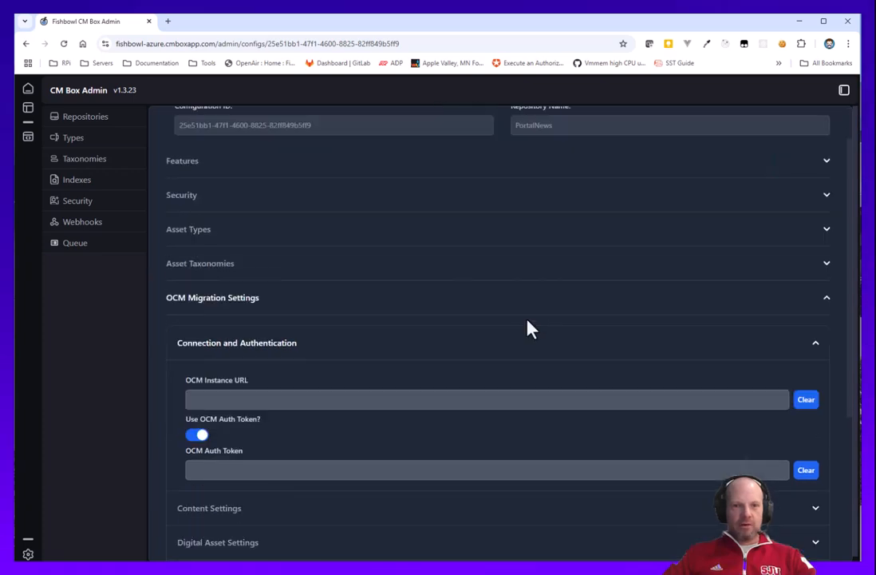
{"action": "scroll", "coordinate": [505, 296], "scroll_direction": "down", "scroll_amount": 1}
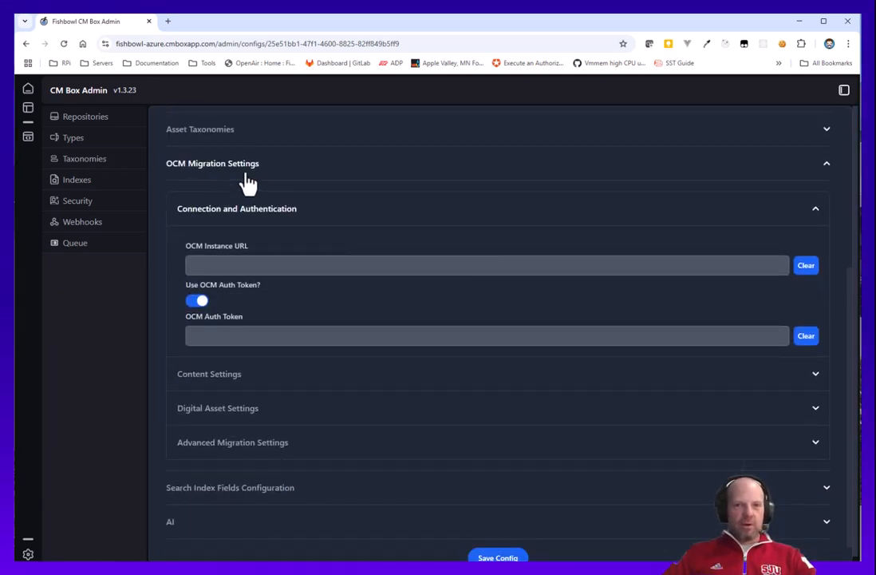
{"action": "left_click", "coordinate": [218, 265]}
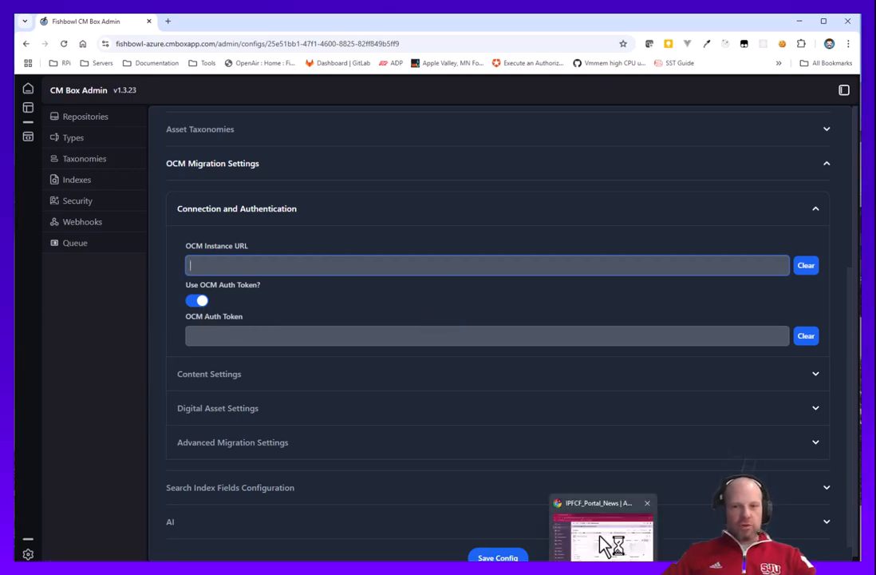
Switch to the Oracle Content window, dismiss the update banner, and browse the IPCF_Portal_News assets.
{"action": "left_click", "coordinate": [611, 544]}
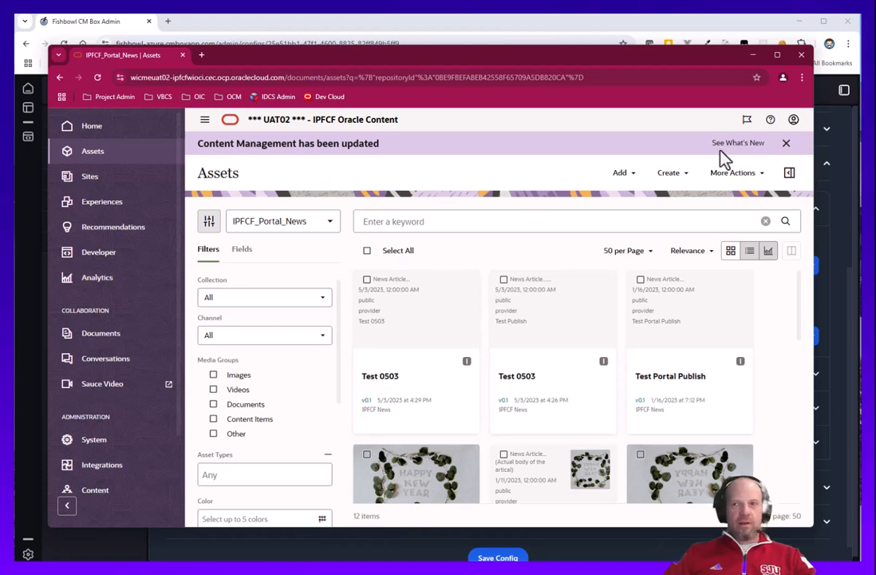
{"action": "left_click", "coordinate": [788, 144]}
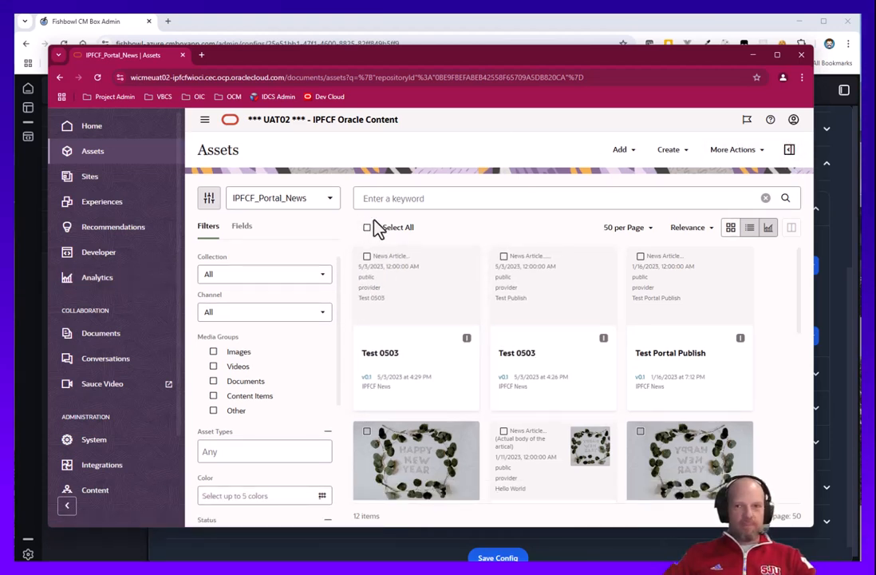
{"action": "scroll", "coordinate": [558, 304], "scroll_direction": "down", "scroll_amount": 8}
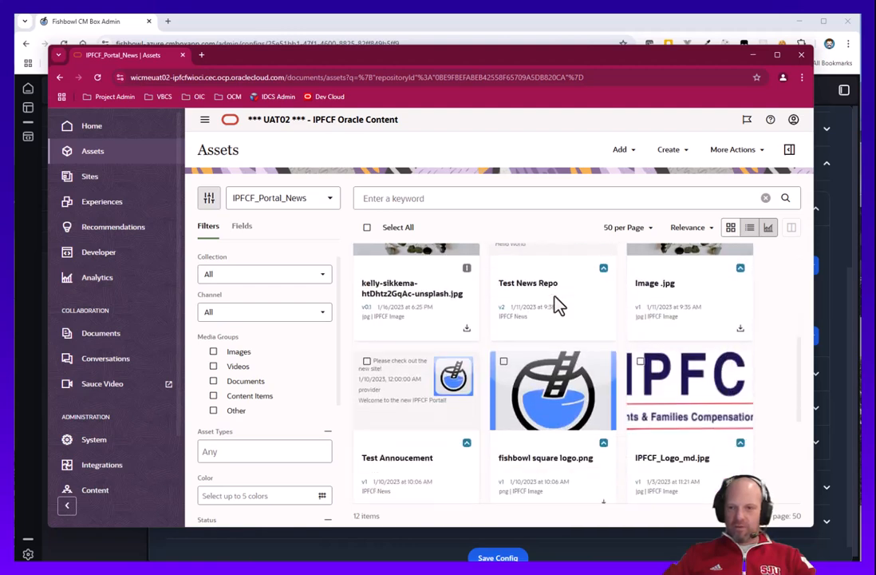
{"action": "scroll", "coordinate": [591, 415], "scroll_direction": "up", "scroll_amount": 8}
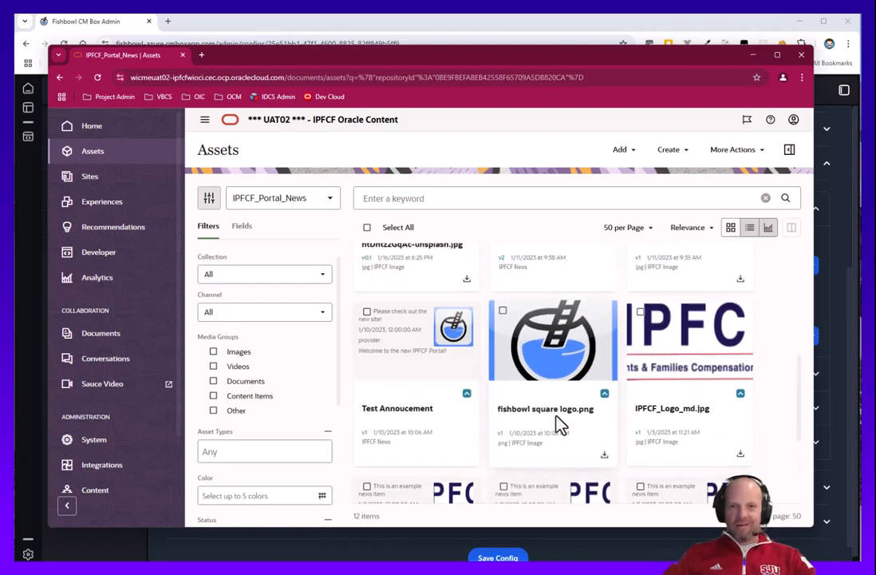
{"action": "scroll", "coordinate": [581, 375], "scroll_direction": "down", "scroll_amount": 7}
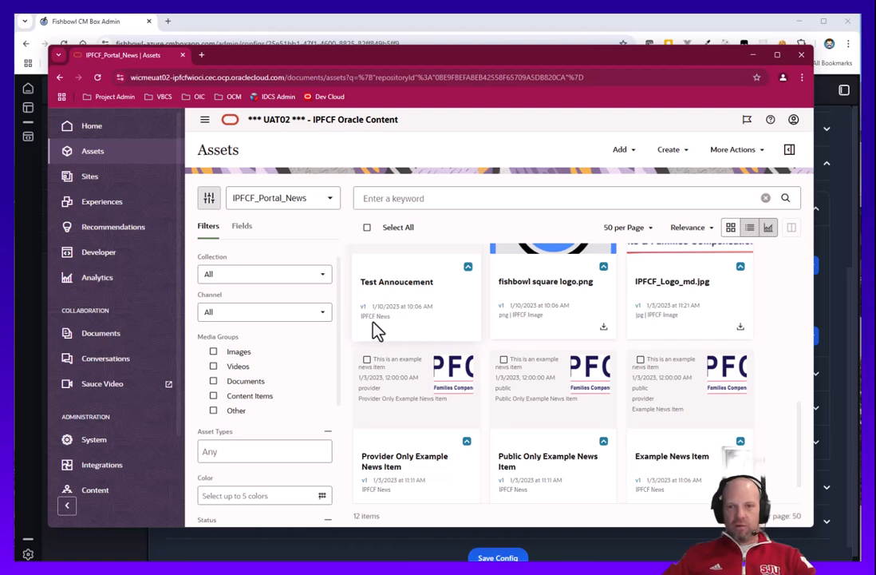
{"action": "scroll", "coordinate": [511, 320], "scroll_direction": "up", "scroll_amount": 1}
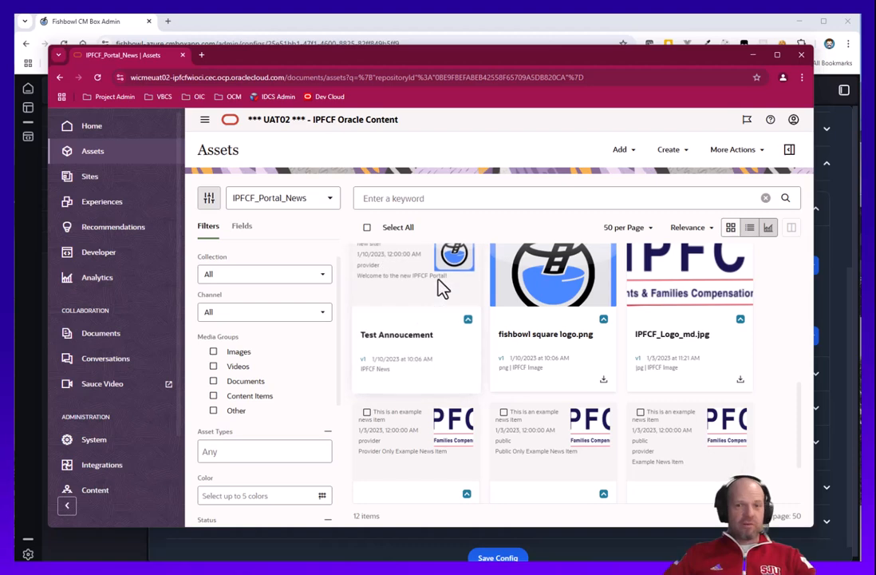
{"action": "scroll", "coordinate": [478, 313], "scroll_direction": "up", "scroll_amount": 2}
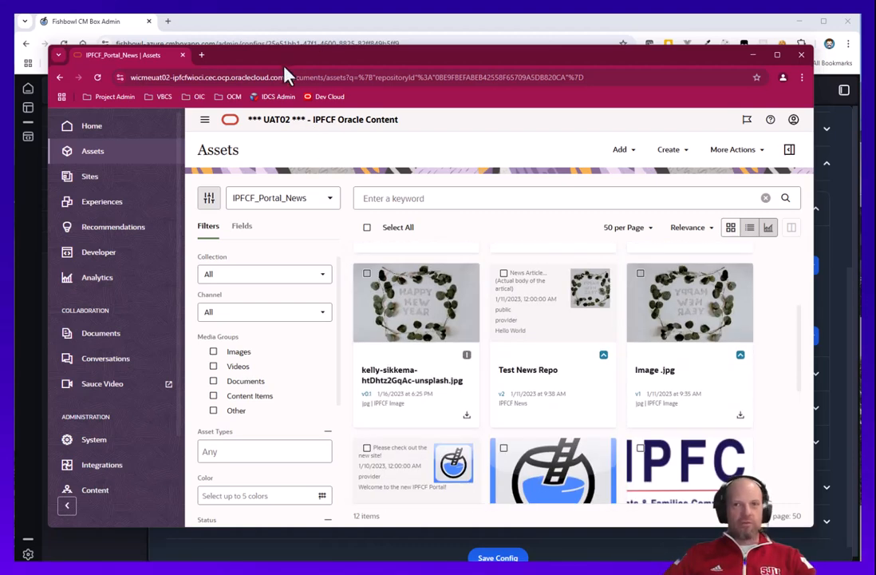
Copy the Oracle Content instance base URL and paste it into the OCM Instance URL field.
{"action": "left_click_drag", "start_coordinate": [284, 78], "coordinate": [112, 77]}
{"action": "key", "text": "ctrl+c"}
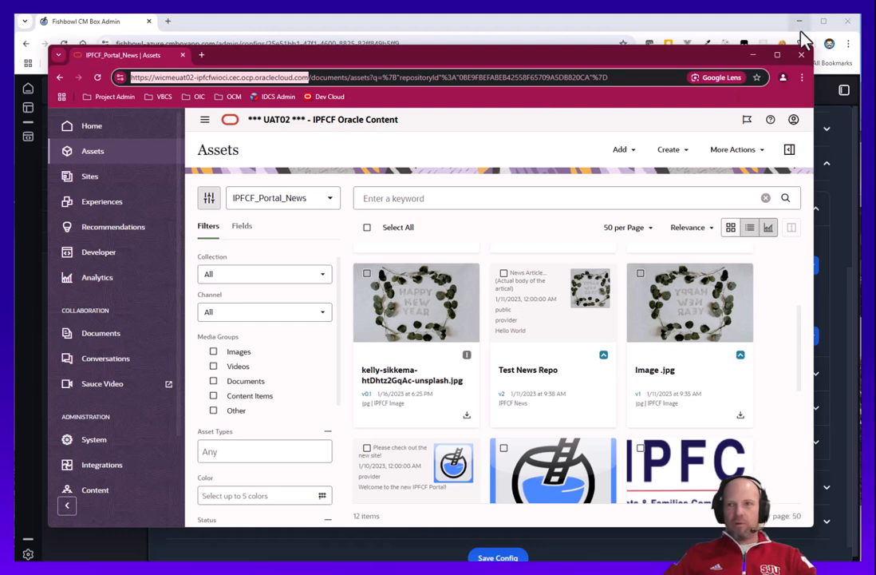
{"action": "left_click", "coordinate": [753, 55]}
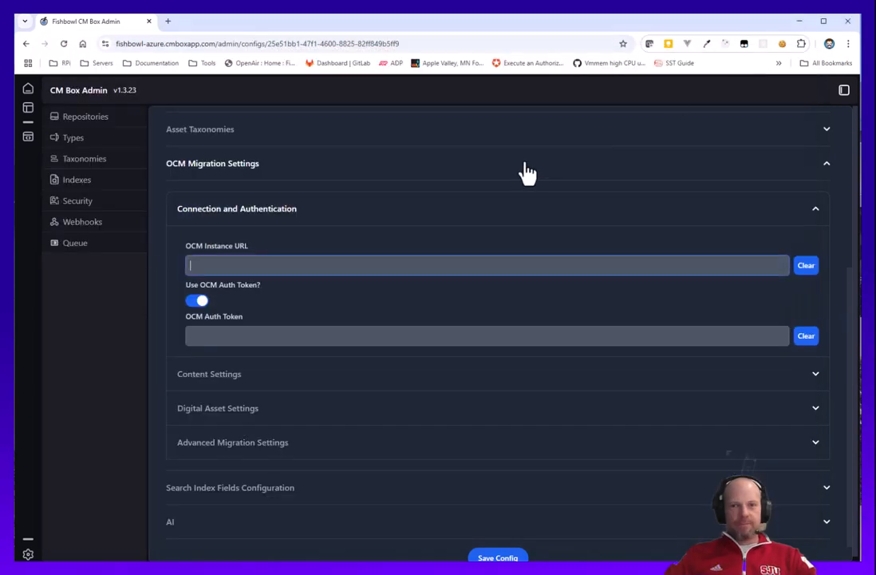
{"action": "left_click", "coordinate": [247, 266]}
{"action": "key", "text": "ctrl+v"}
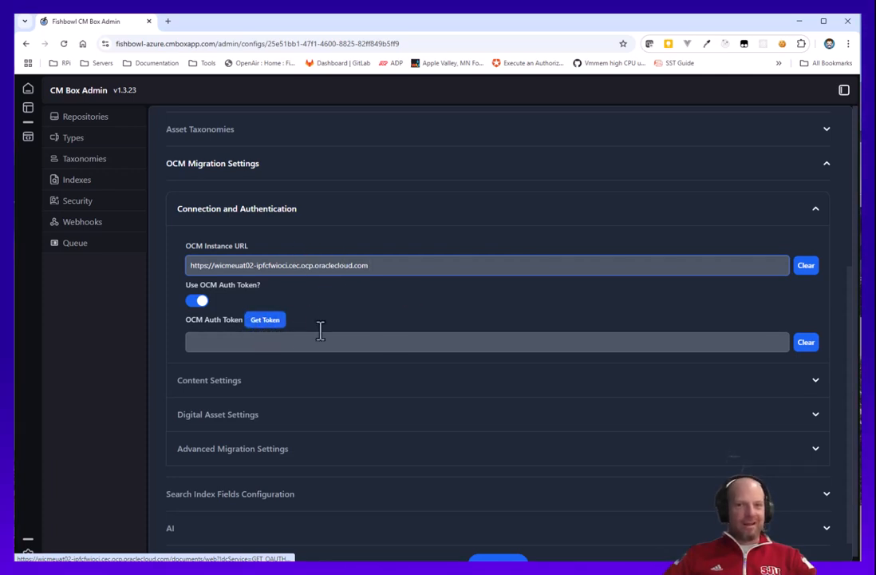
Request an auth token and sign in to the Oracle identity page with the account e-mail and password.
{"action": "left_click", "coordinate": [267, 321]}
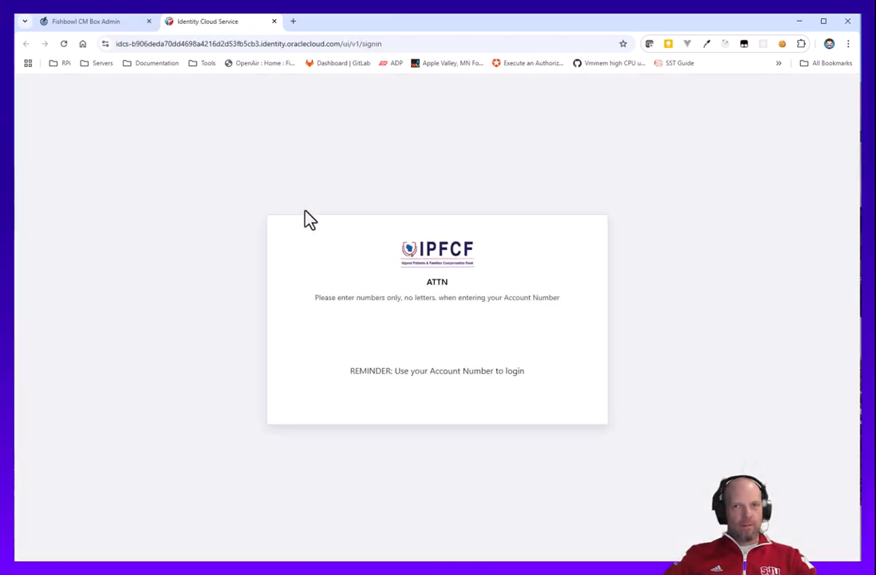
{"action": "left_click", "coordinate": [342, 265]}
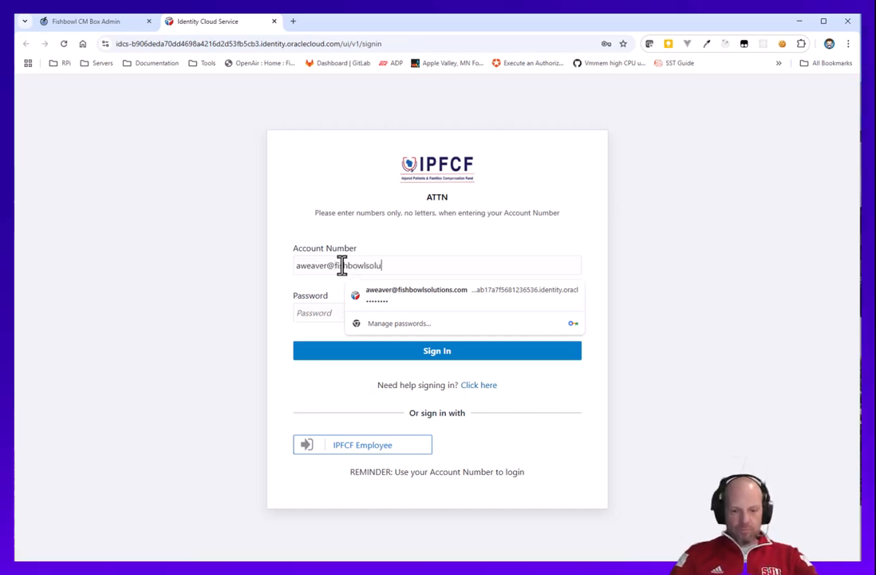
{"action": "key", "text": "Tab"}
{"action": "type", "text": "•••"}
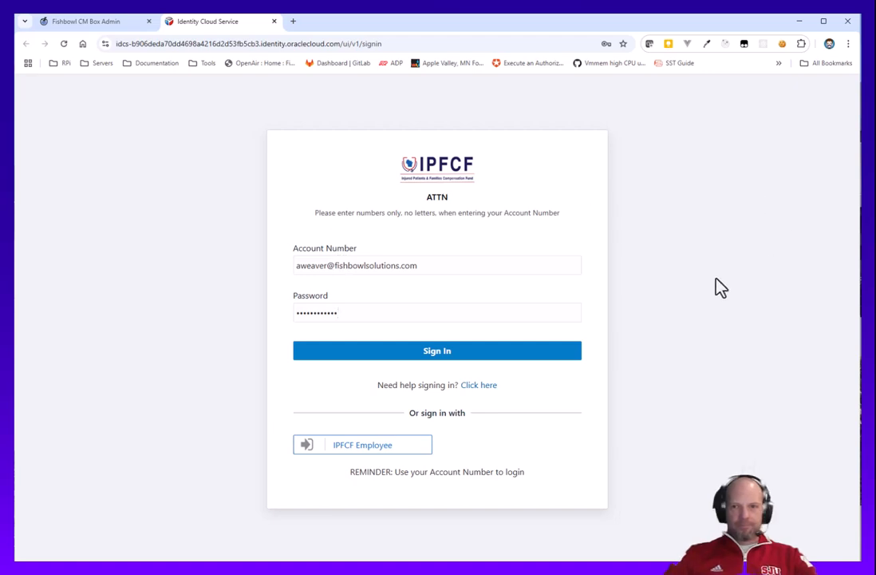
{"action": "left_click", "coordinate": [342, 352]}
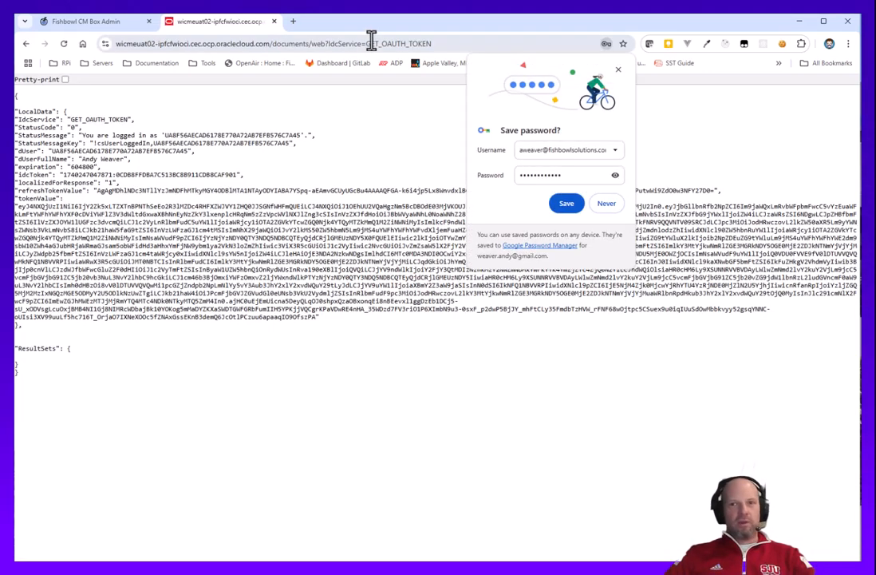
{"action": "left_click", "coordinate": [619, 70]}
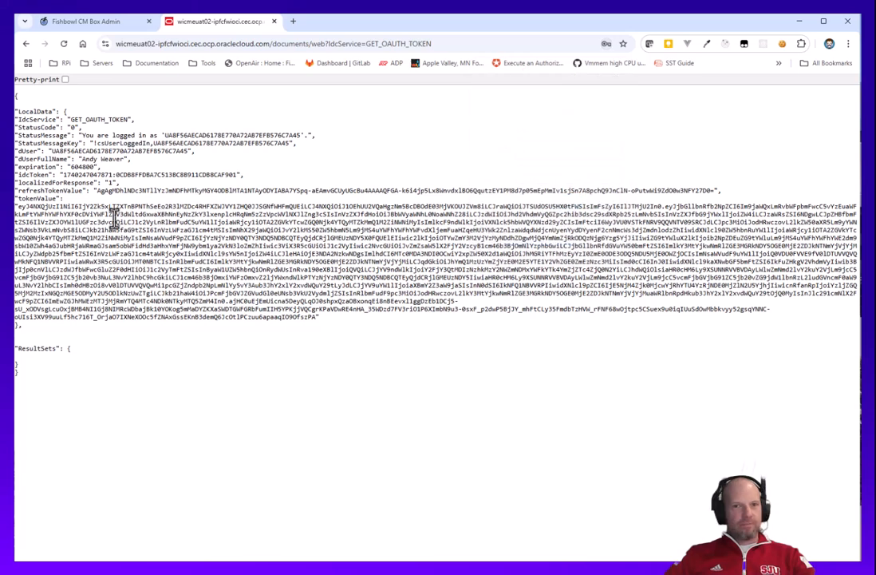
Copy the returned tokenValue and paste it into the OCM Auth Token field of the config.
{"action": "left_click_drag", "start_coordinate": [16, 206], "coordinate": [318, 317]}
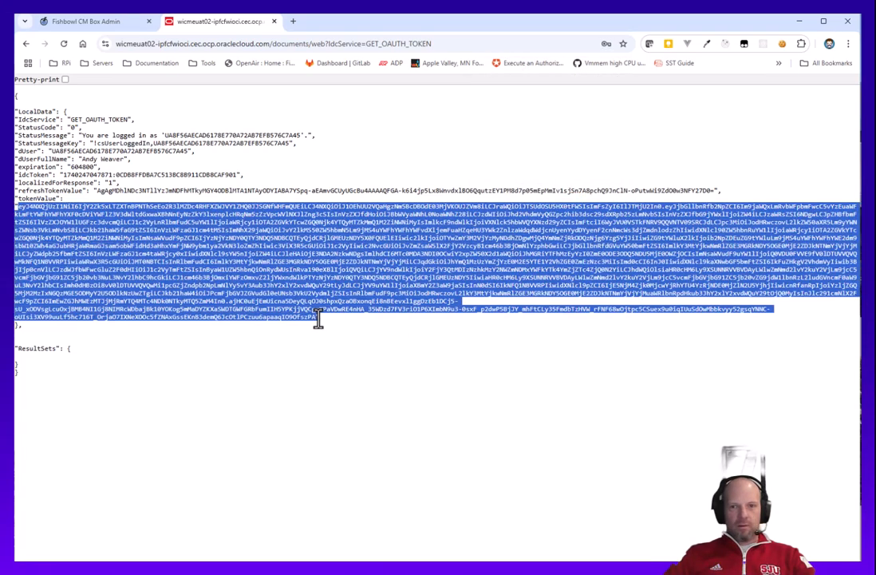
{"action": "right_click", "coordinate": [276, 262]}
{"action": "left_click", "coordinate": [318, 274]}
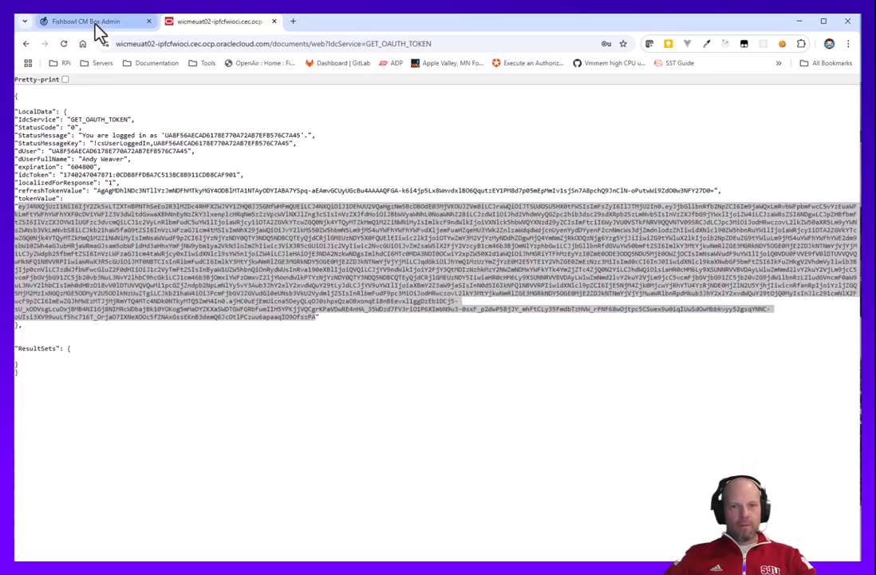
{"action": "left_click", "coordinate": [81, 21]}
{"action": "left_click", "coordinate": [313, 343]}
{"action": "key", "text": "ctrl+v"}
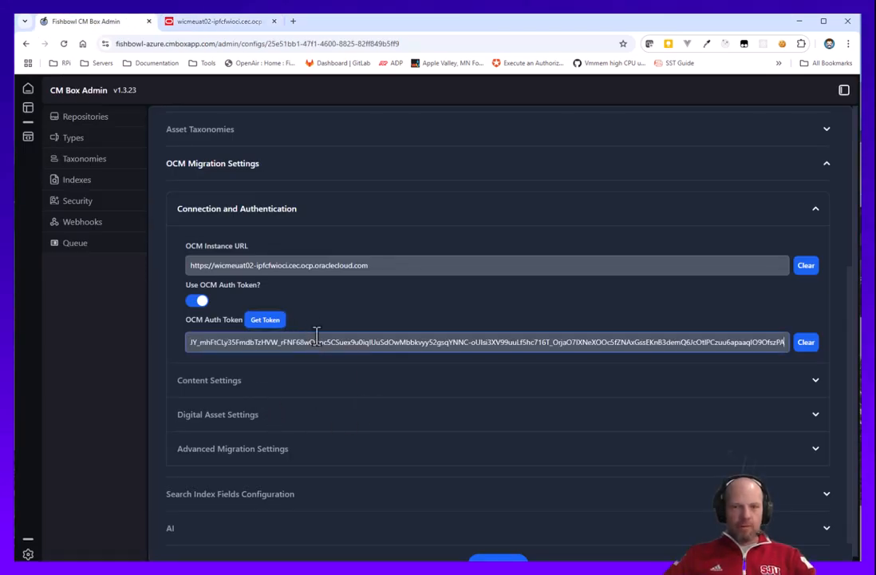
Expand Content Settings and load the list of available OCM repositories.
{"action": "left_click", "coordinate": [252, 391]}
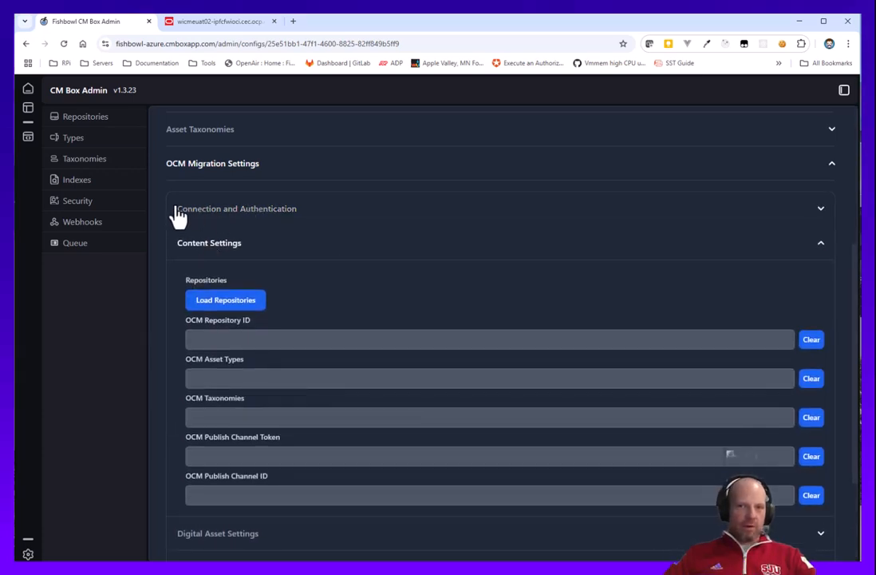
{"action": "left_click", "coordinate": [221, 307]}
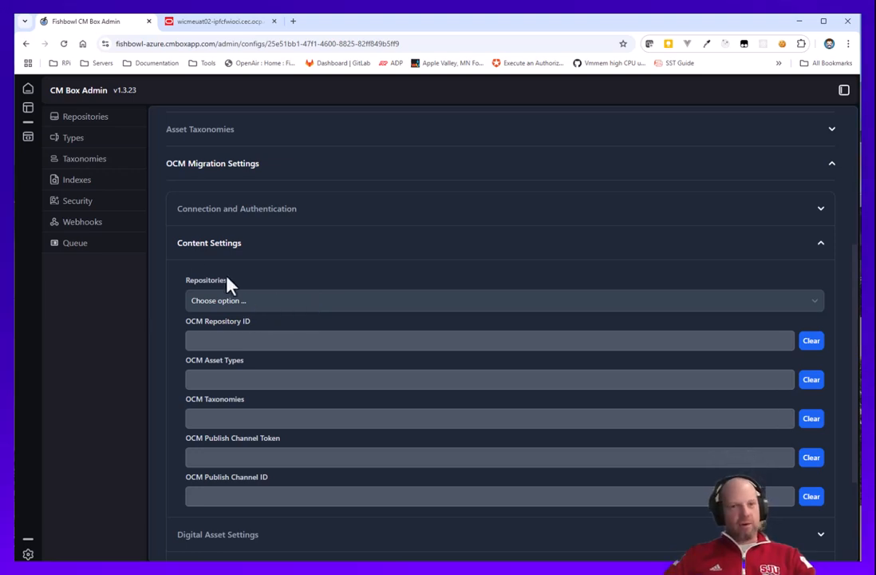
{"action": "left_click", "coordinate": [257, 301]}
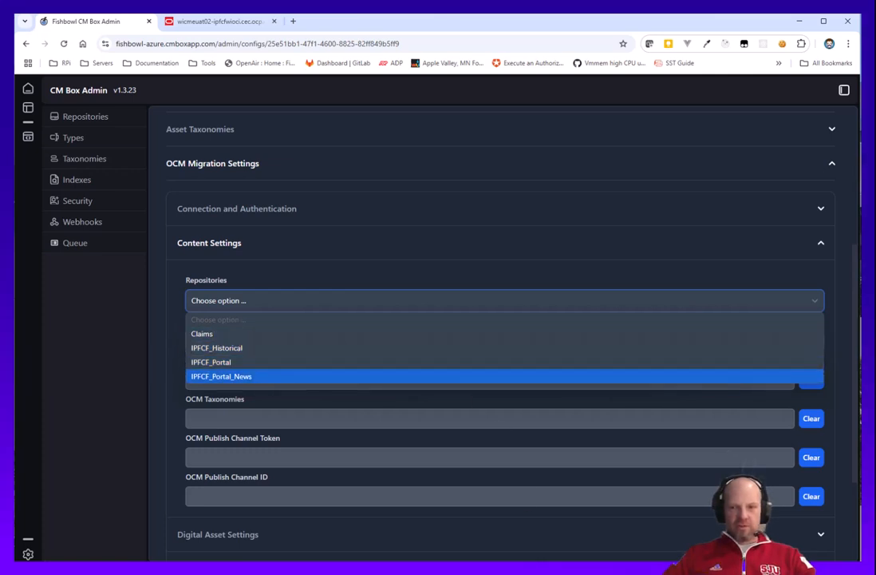
Check the repository used in Oracle Content, then select IPCF_Portal_News as the config's repository.
{"action": "left_click", "coordinate": [593, 544]}
{"action": "left_click", "coordinate": [306, 200]}
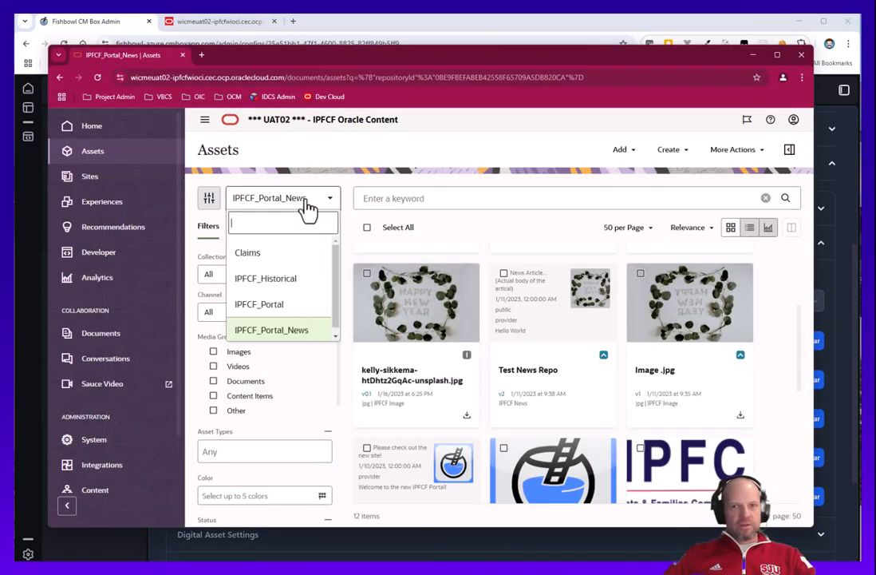
{"action": "left_click", "coordinate": [297, 204]}
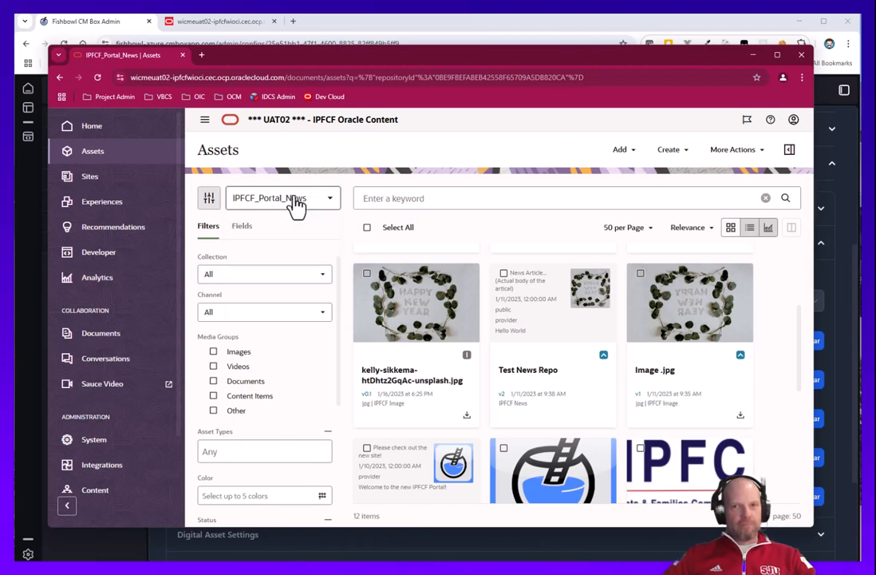
{"action": "left_click", "coordinate": [107, 21]}
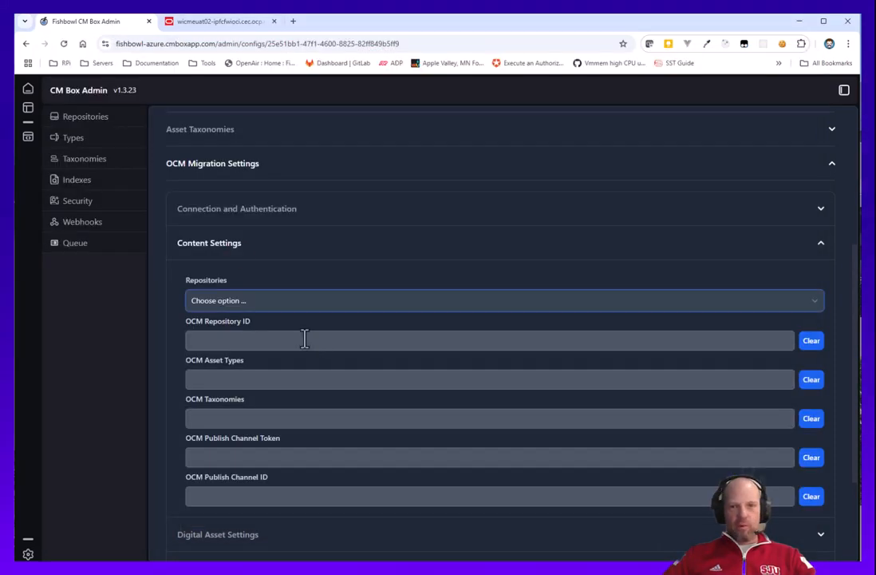
{"action": "left_click", "coordinate": [223, 305]}
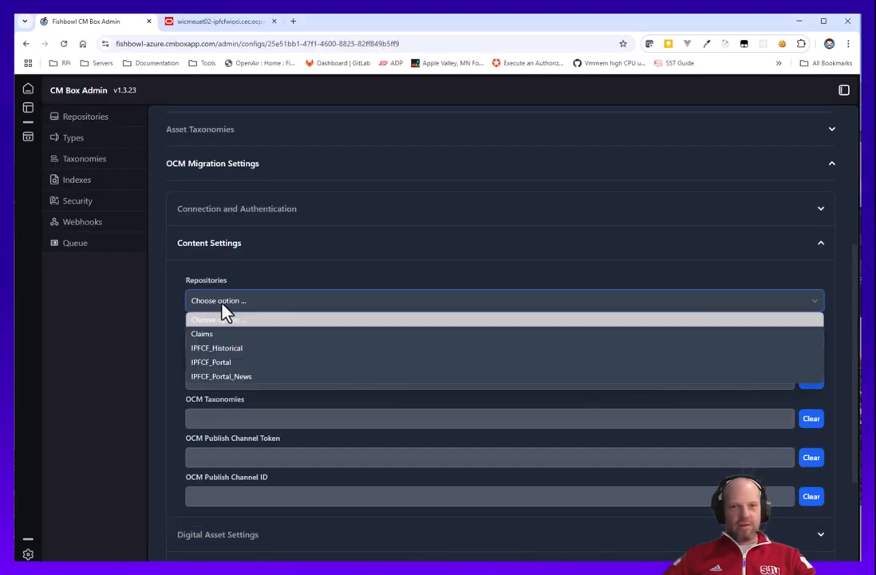
{"action": "left_click", "coordinate": [244, 384]}
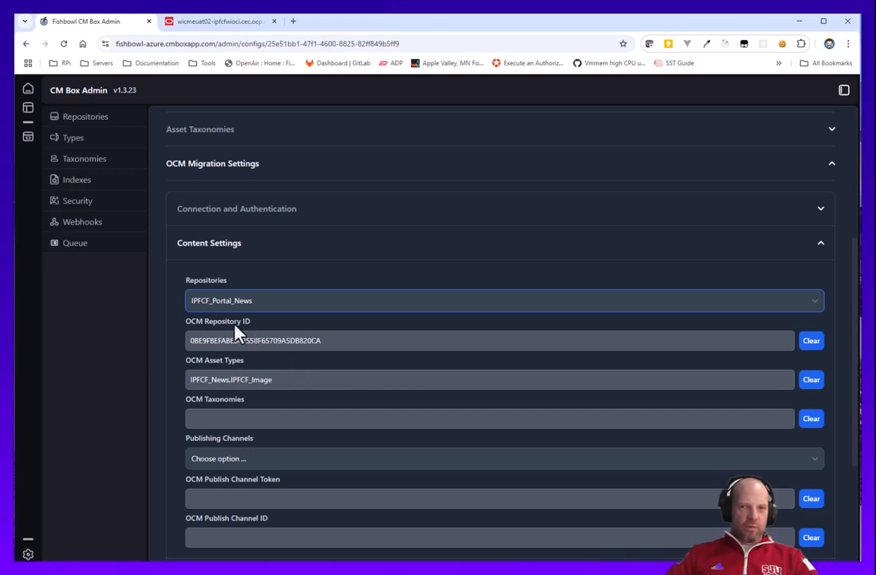
Select IPFCF_Portal_Comunications as the publishing channel and save the config.
{"action": "scroll", "coordinate": [305, 384], "scroll_direction": "down", "scroll_amount": 1}
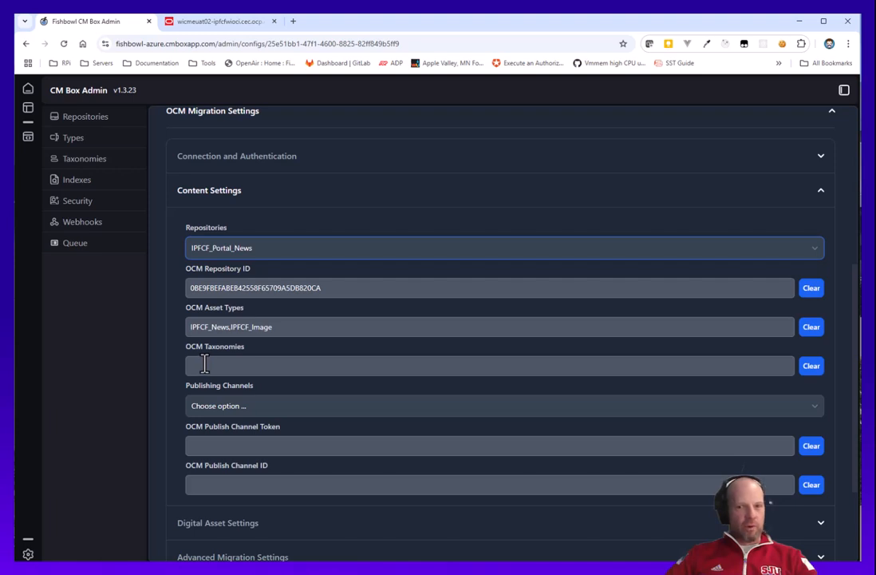
{"action": "left_click", "coordinate": [240, 406]}
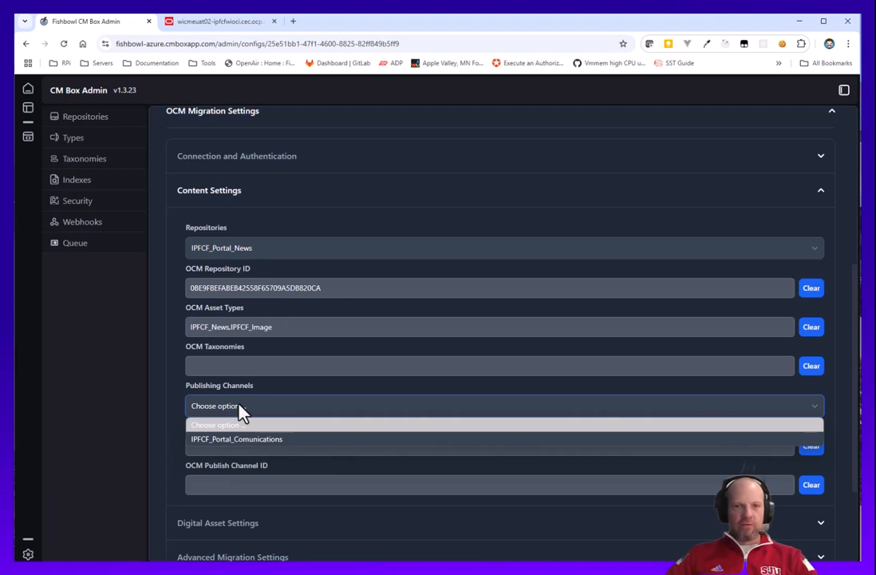
{"action": "left_click", "coordinate": [249, 440]}
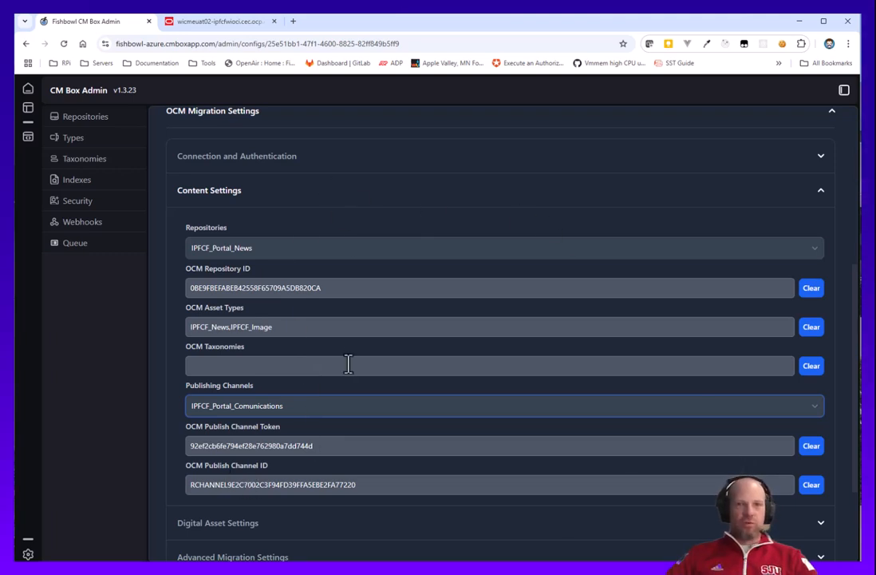
{"action": "scroll", "coordinate": [336, 336], "scroll_direction": "down", "scroll_amount": 3}
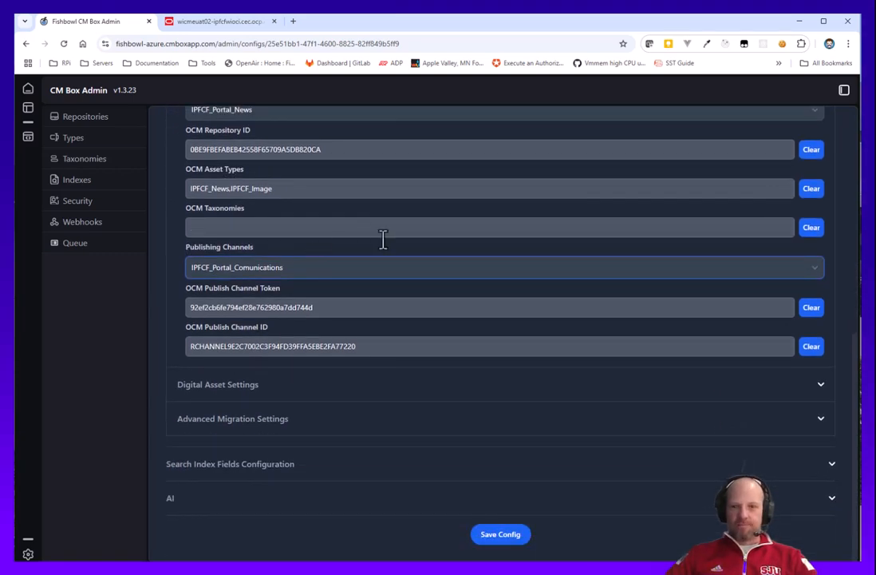
{"action": "left_click", "coordinate": [248, 388]}
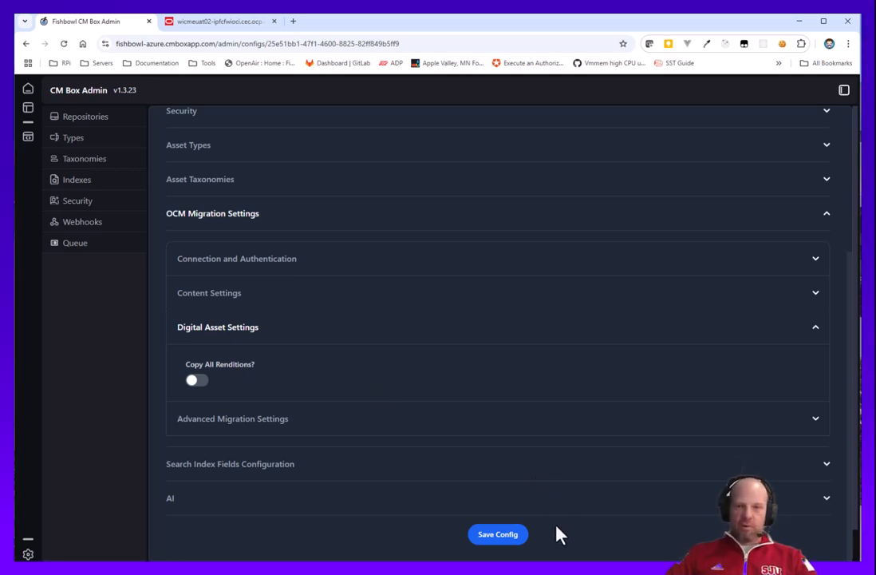
{"action": "left_click", "coordinate": [496, 546]}
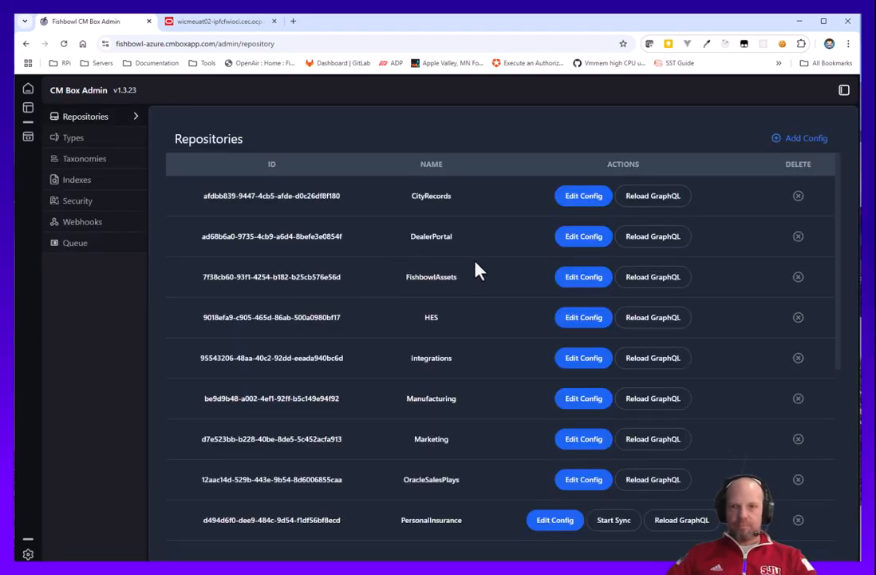
Start a sync for the PortalNews repository.
{"action": "scroll", "coordinate": [493, 358], "scroll_direction": "down", "scroll_amount": 3}
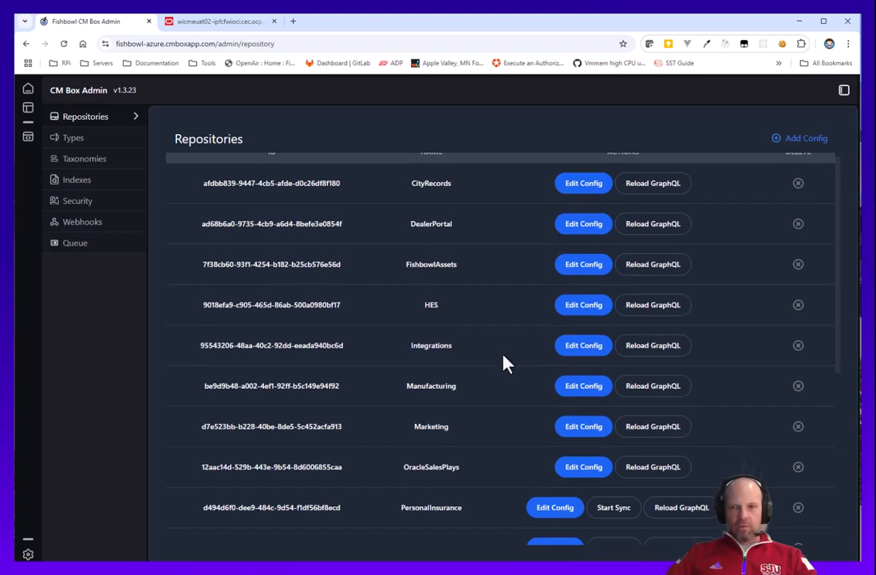
{"action": "scroll", "coordinate": [486, 423], "scroll_direction": "down", "scroll_amount": 2}
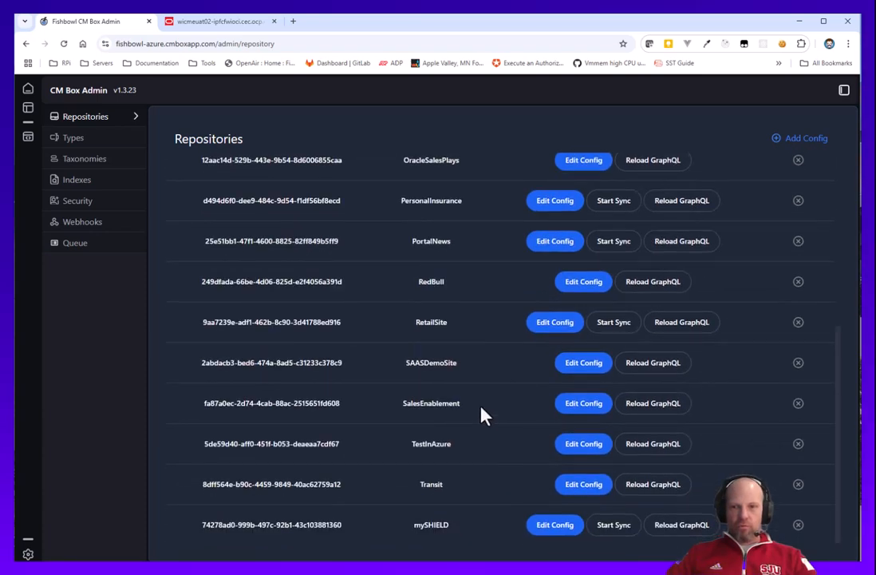
{"action": "left_click", "coordinate": [609, 245]}
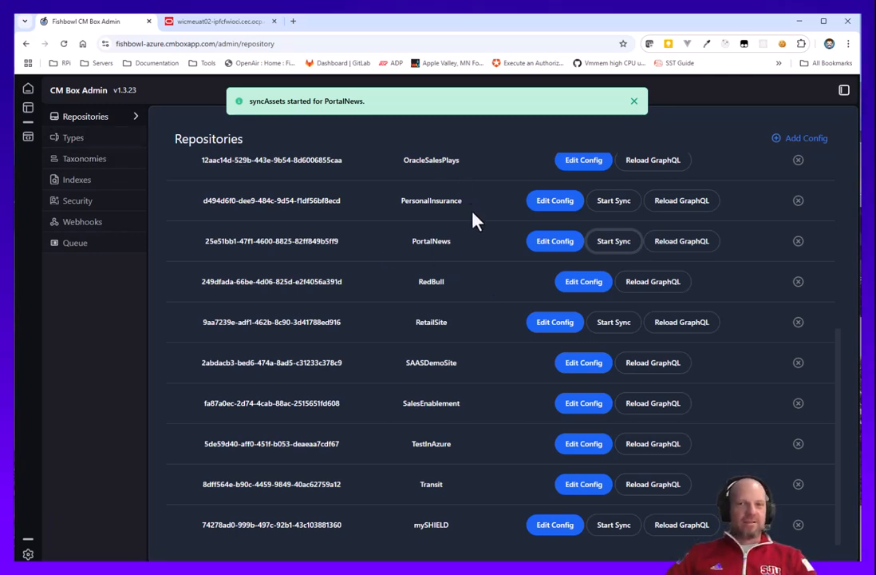
Search the types for ipf and inspect the IPFCF News type's fields and the IPFCF Image type.
{"action": "left_click", "coordinate": [71, 140]}
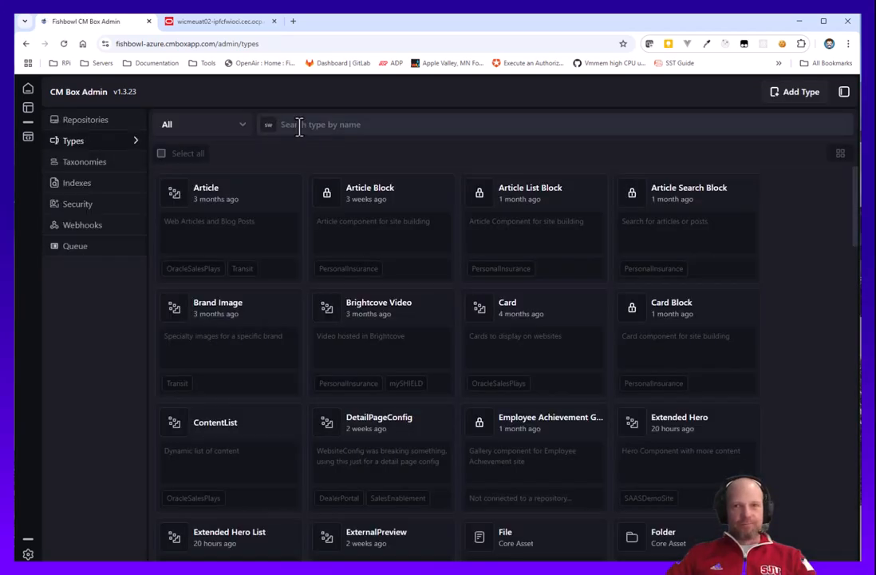
{"action": "left_click", "coordinate": [335, 126]}
{"action": "type", "text": "ipf"}
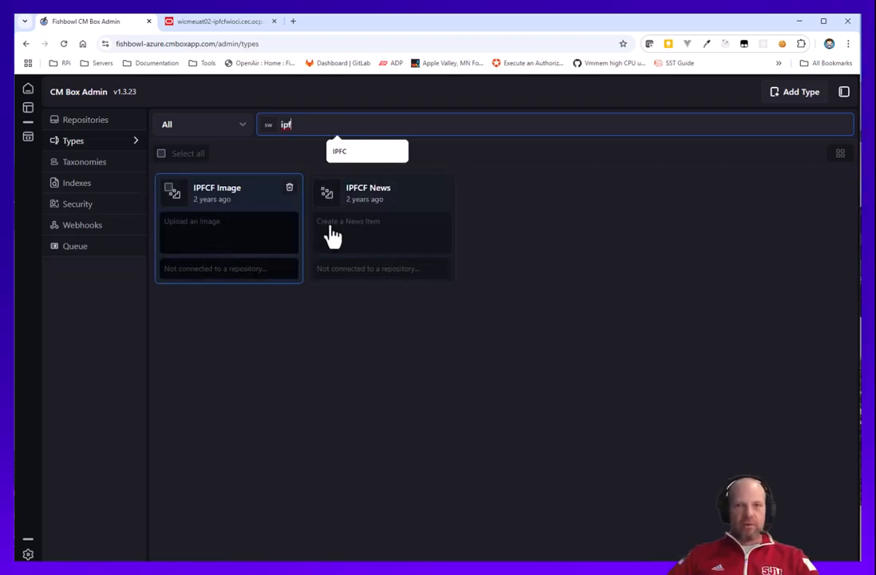
{"action": "left_click", "coordinate": [395, 236]}
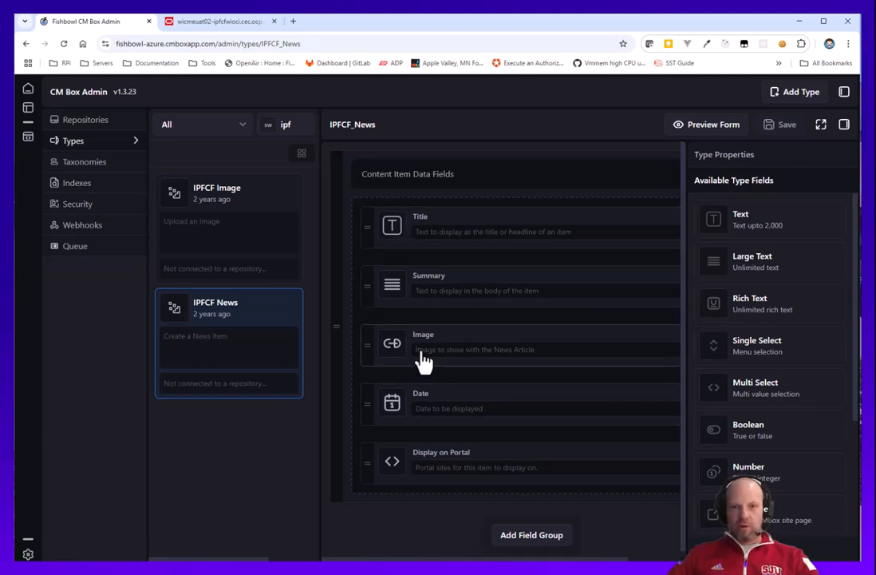
{"action": "left_click", "coordinate": [403, 357]}
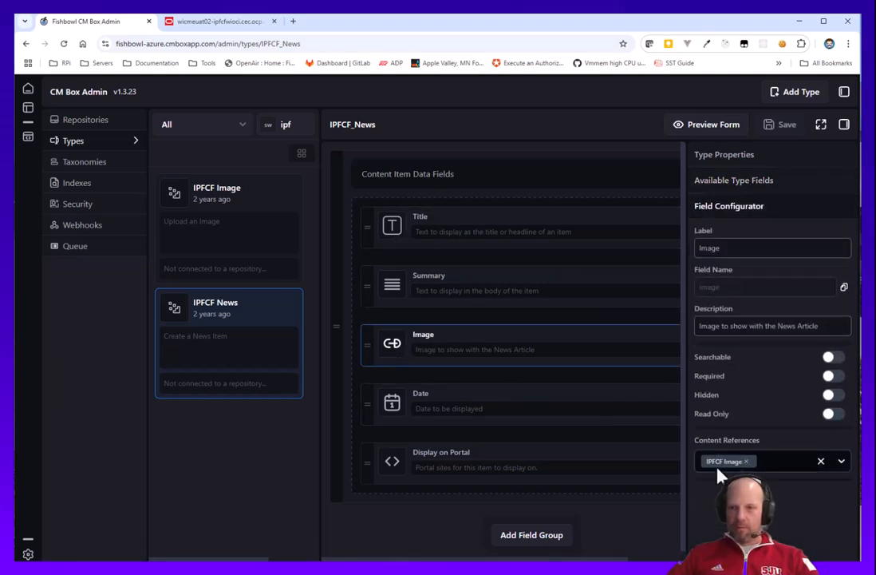
{"action": "left_click", "coordinate": [239, 232]}
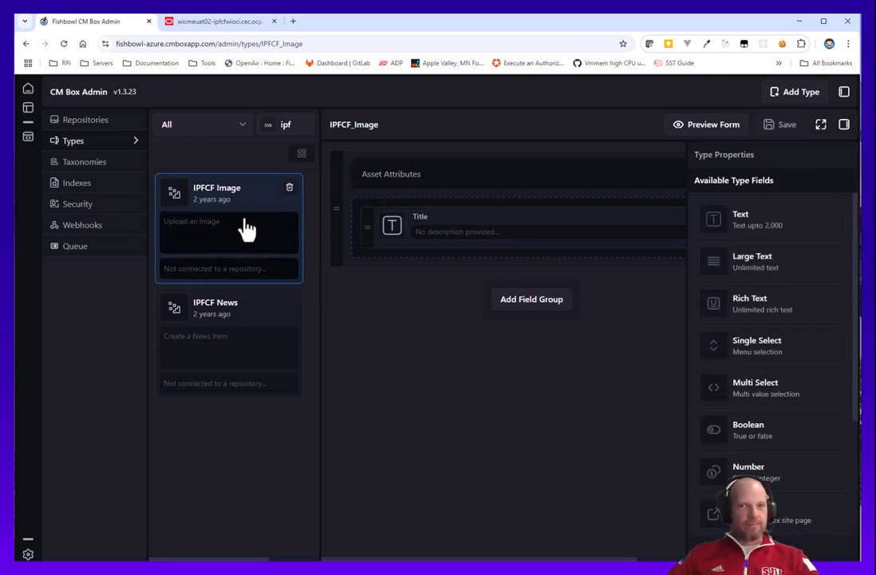
Review the Conversions and OCMSync job queues for the PortalNews sync.
{"action": "left_click", "coordinate": [77, 255]}
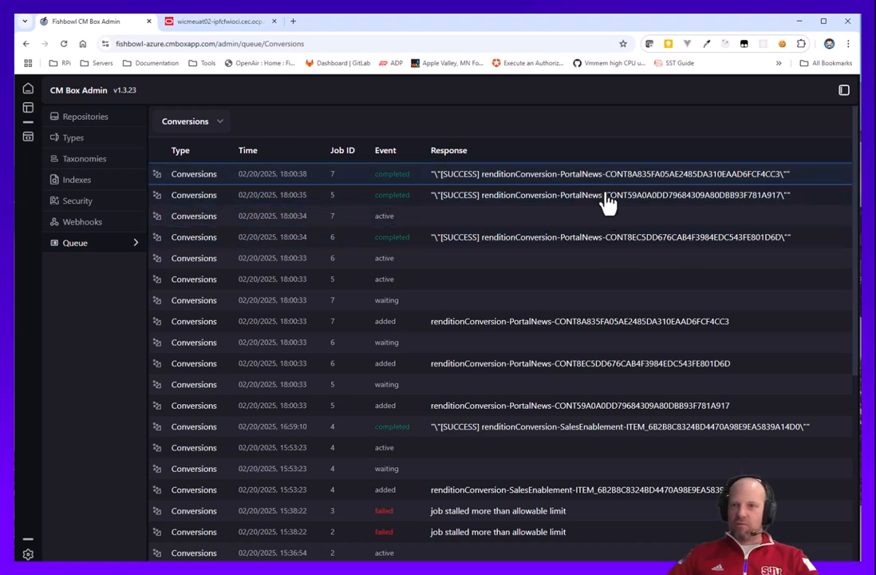
{"action": "left_click", "coordinate": [202, 128]}
{"action": "left_click", "coordinate": [182, 171]}
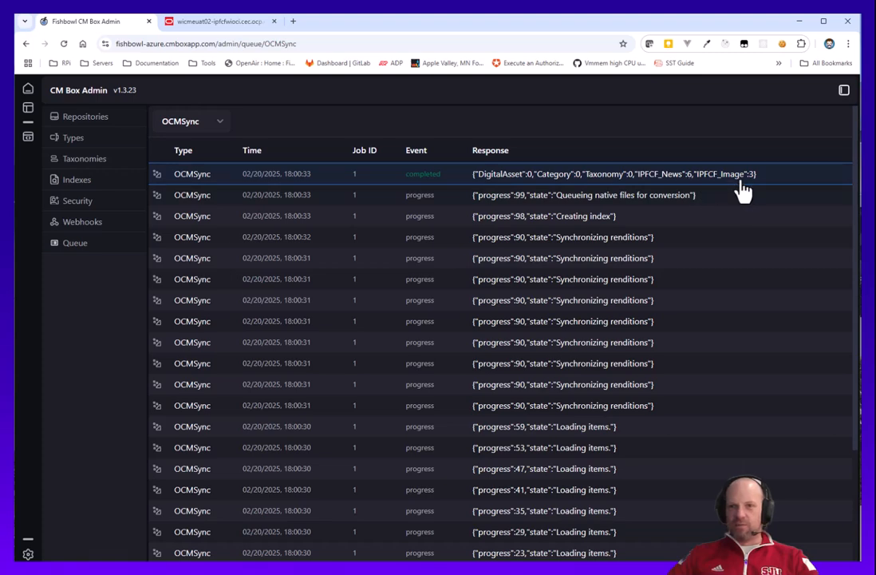
Open the PortalNews repository config and add IPFCF_Image to its asset types.
{"action": "left_click", "coordinate": [28, 91]}
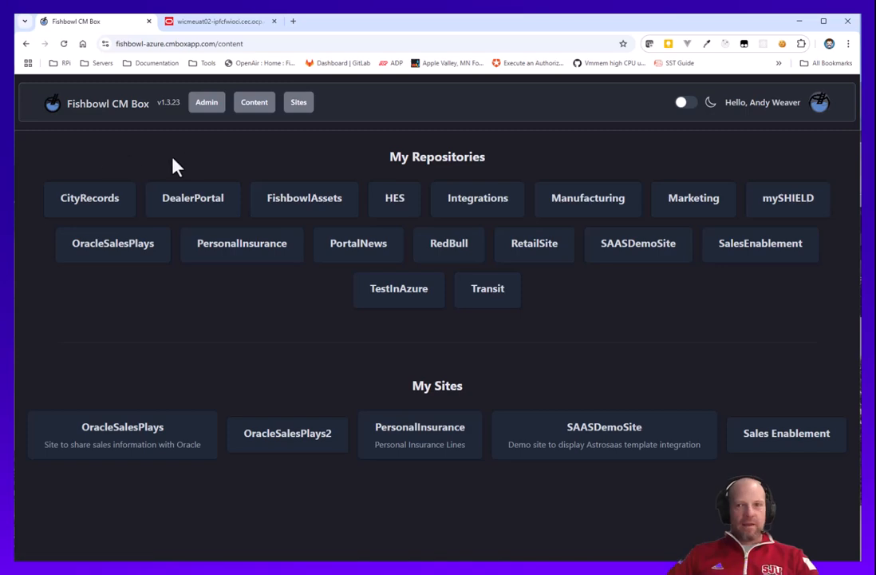
{"action": "left_click", "coordinate": [205, 110]}
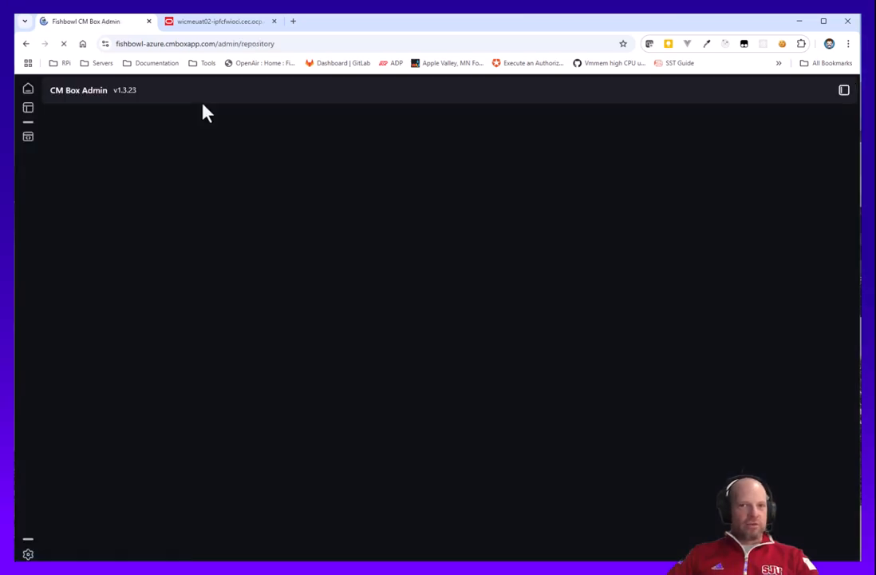
{"action": "scroll", "coordinate": [498, 361], "scroll_direction": "down", "scroll_amount": 2}
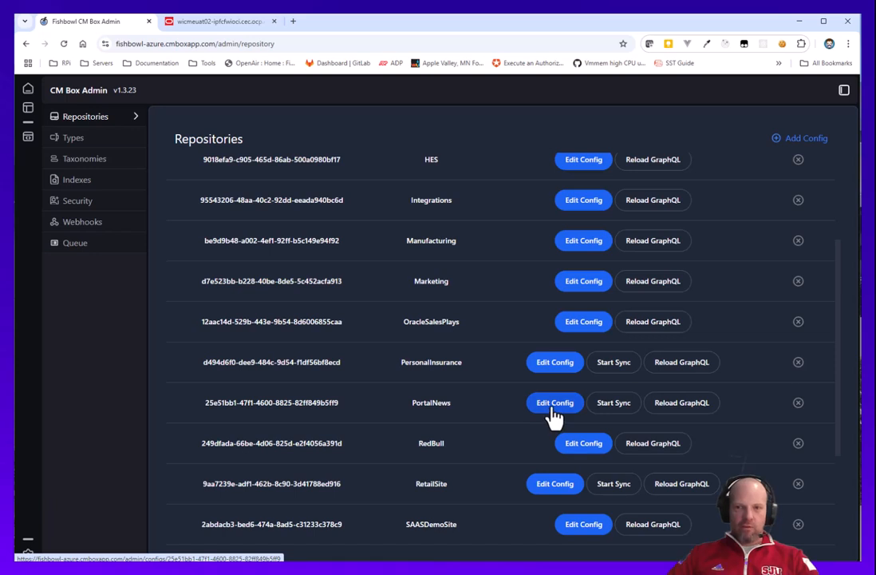
{"action": "left_click", "coordinate": [552, 406]}
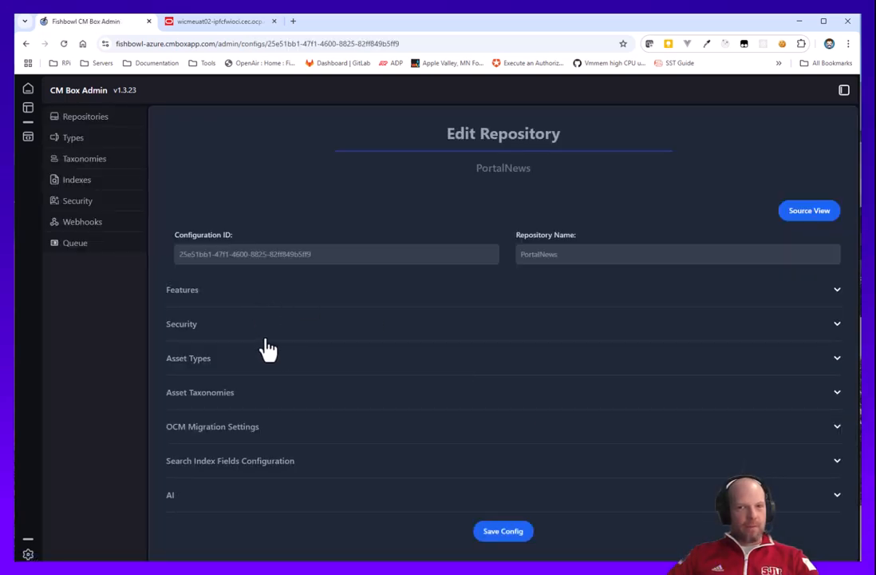
{"action": "left_click", "coordinate": [201, 359]}
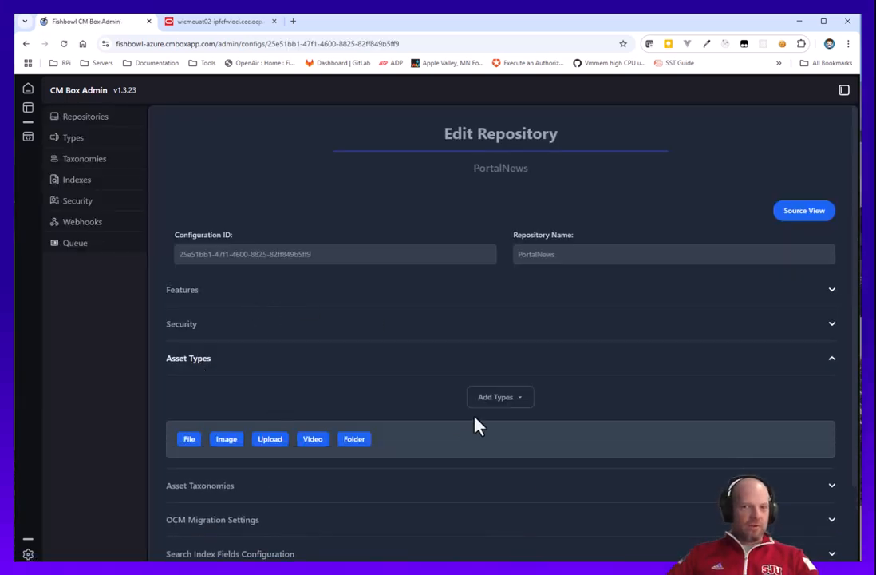
{"action": "scroll", "coordinate": [378, 389], "scroll_direction": "down", "scroll_amount": 1}
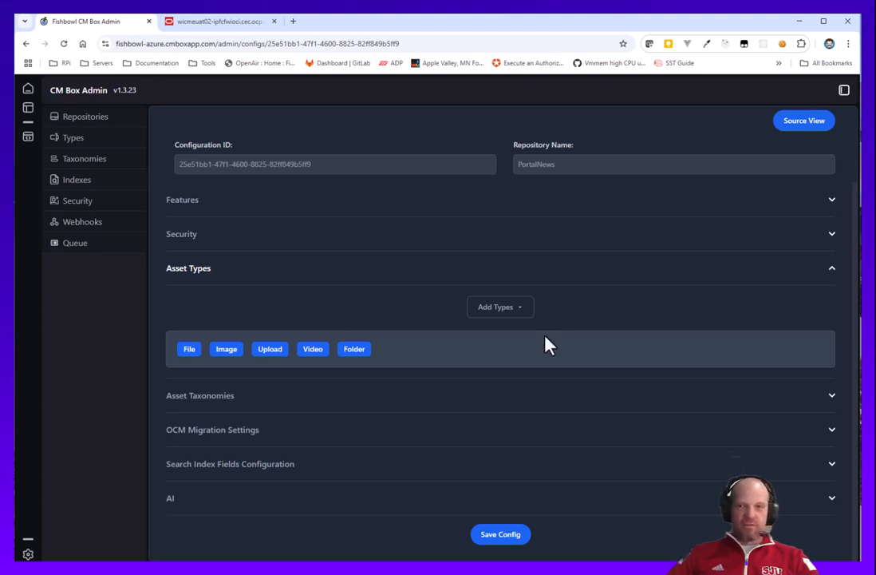
{"action": "left_click", "coordinate": [496, 311]}
{"action": "scroll", "coordinate": [502, 395], "scroll_direction": "down", "scroll_amount": 8}
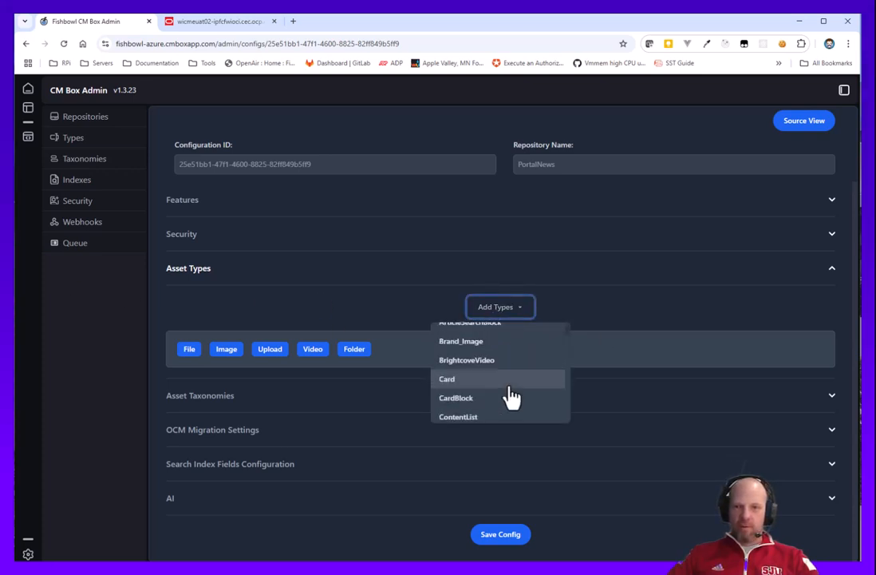
{"action": "scroll", "coordinate": [491, 387], "scroll_direction": "down", "scroll_amount": 3}
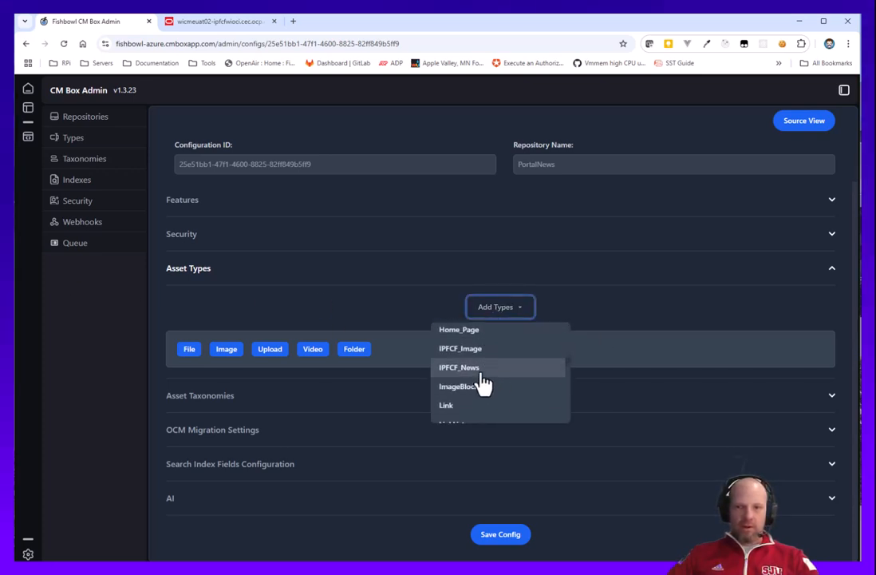
{"action": "left_click", "coordinate": [469, 353]}
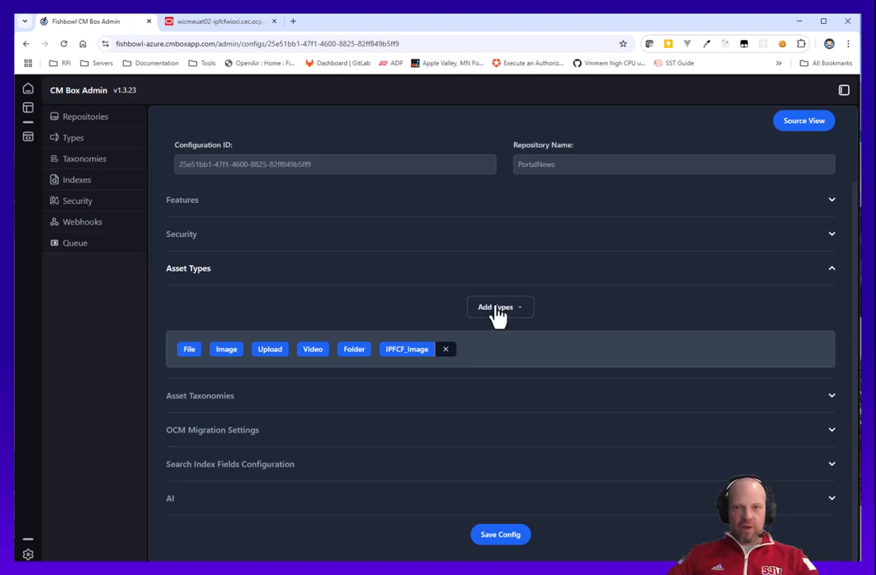
Add IPFCF_News to the asset types and save the config.
{"action": "left_click", "coordinate": [495, 312]}
{"action": "scroll", "coordinate": [481, 387], "scroll_direction": "down", "scroll_amount": 10}
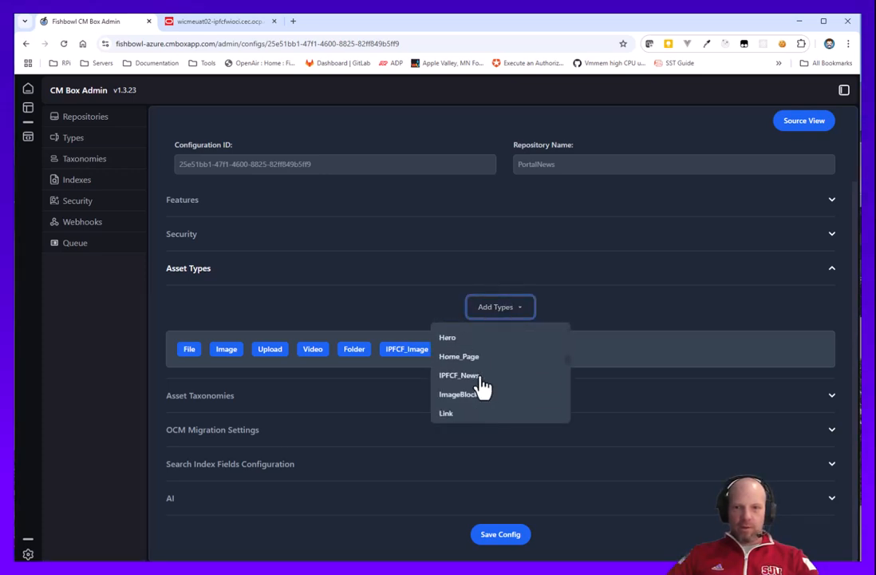
{"action": "scroll", "coordinate": [481, 391], "scroll_direction": "down", "scroll_amount": 1}
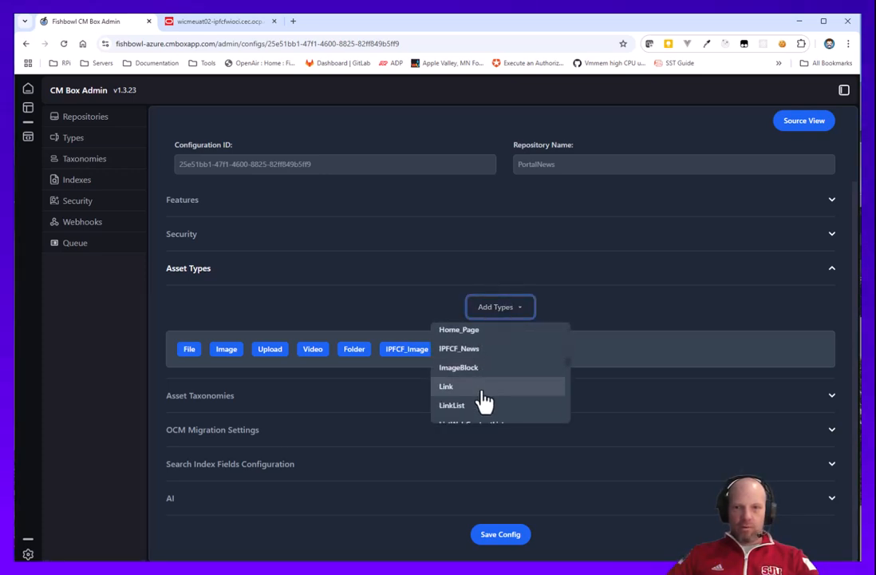
{"action": "left_click", "coordinate": [452, 351]}
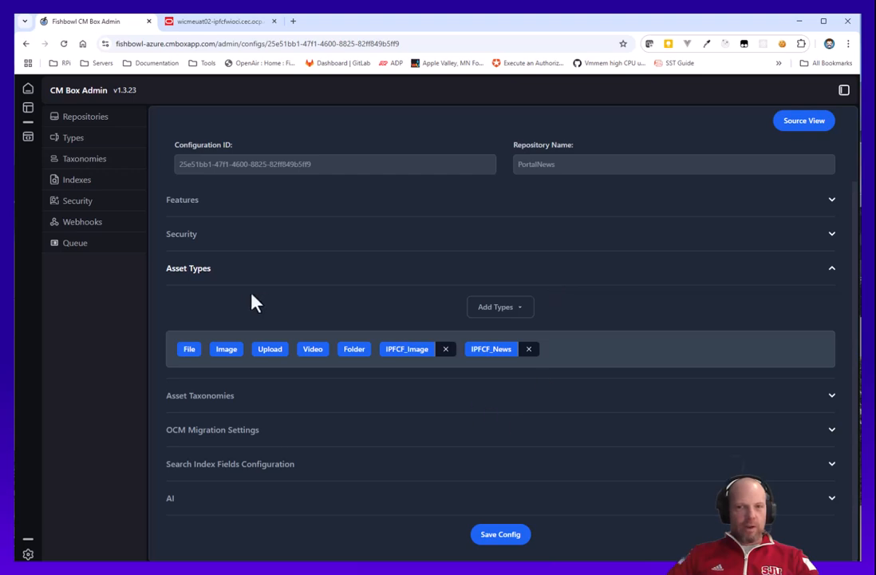
{"action": "left_click", "coordinate": [515, 540]}
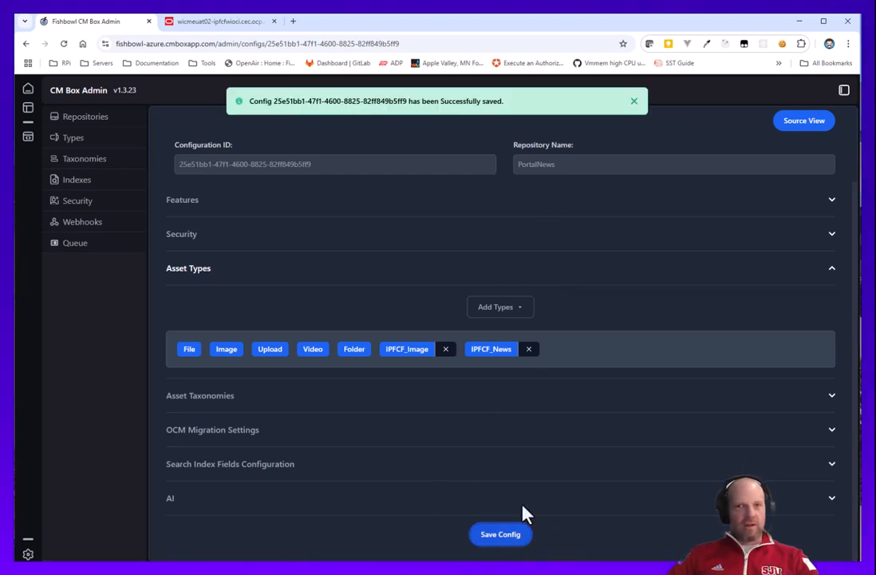
Browse the PortalNews content, open the Test News Repo item's linked image, and view its renditions.
{"action": "left_click", "coordinate": [29, 94]}
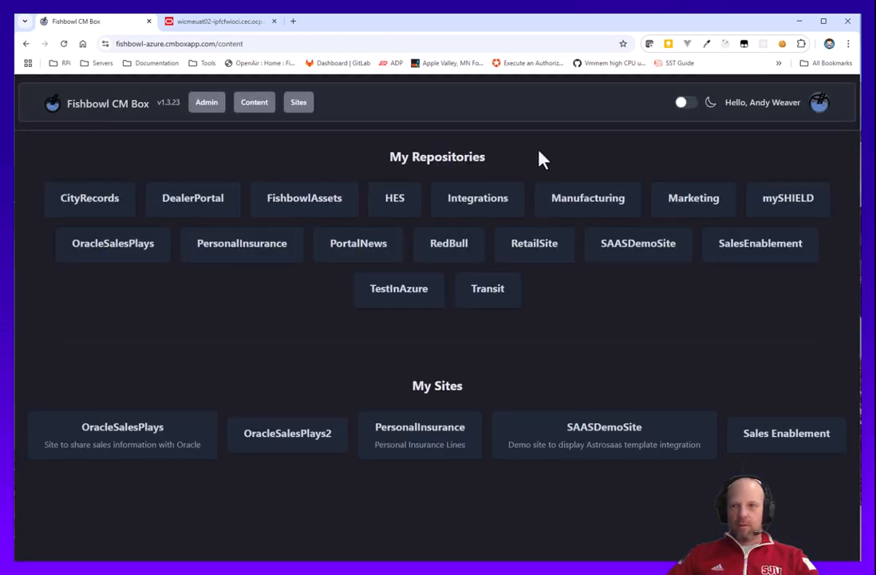
{"action": "left_click", "coordinate": [357, 253]}
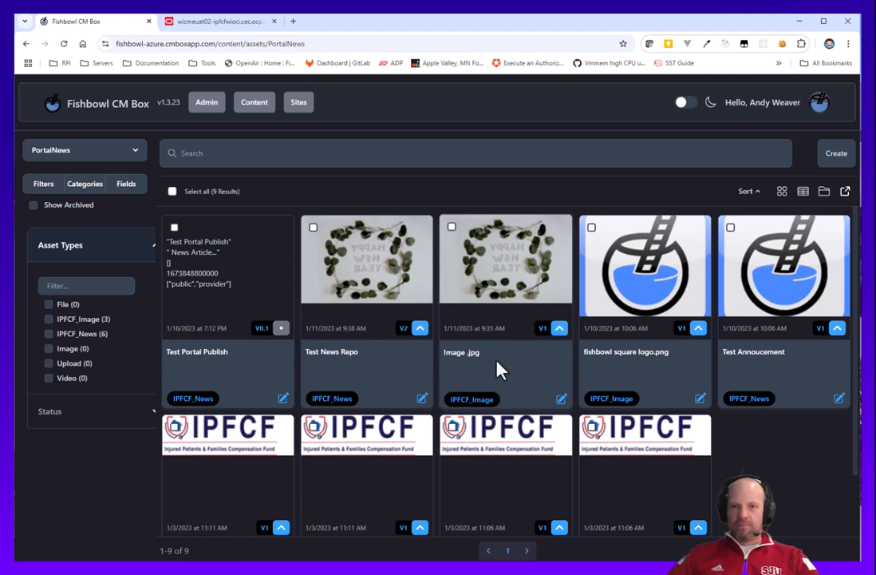
{"action": "left_click", "coordinate": [336, 365]}
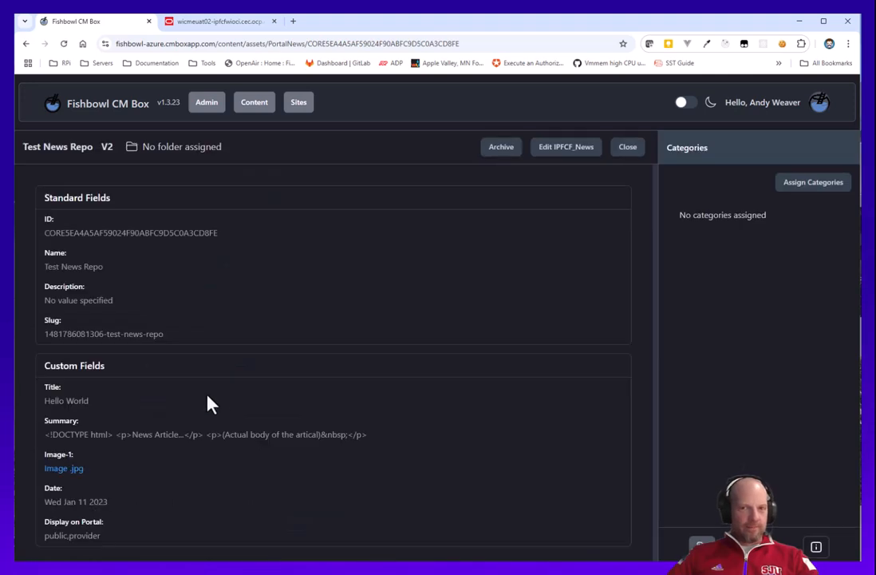
{"action": "left_click", "coordinate": [59, 467]}
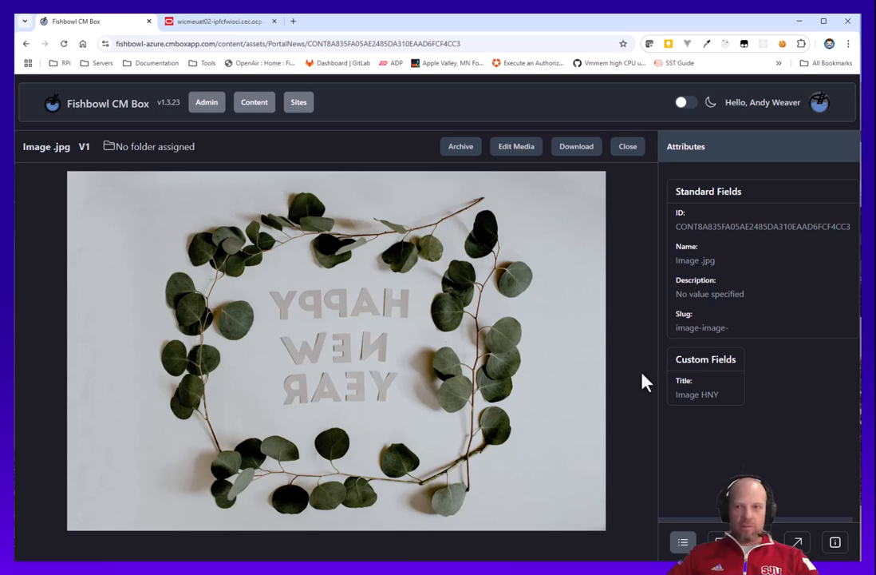
{"action": "left_click", "coordinate": [718, 542]}
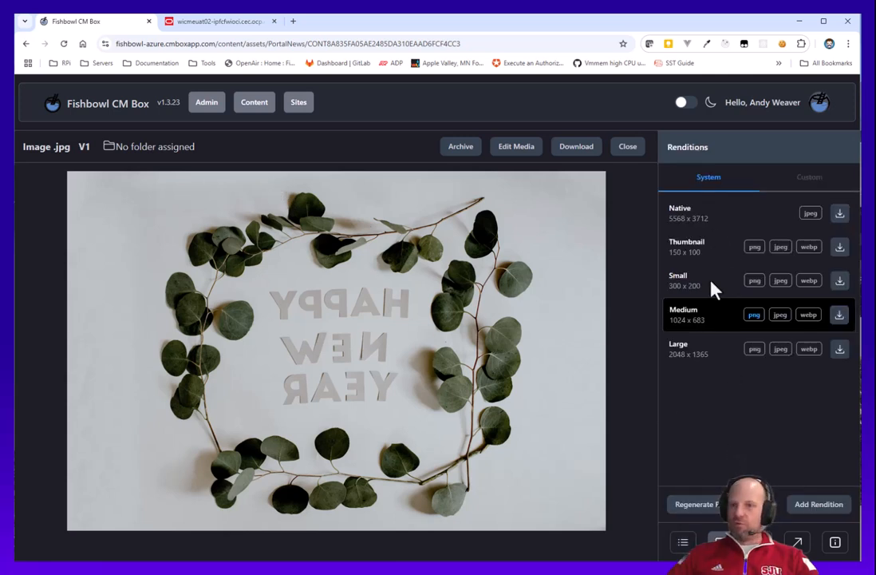